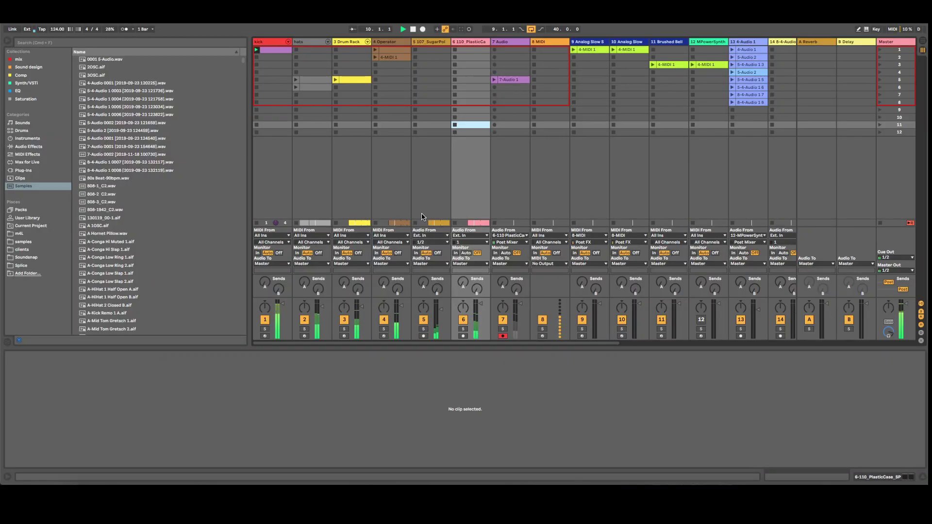
Step: Examine the track clips in the arrangement timeline and compare them with the session clip grid
{"action": "key", "text": "Tab"}
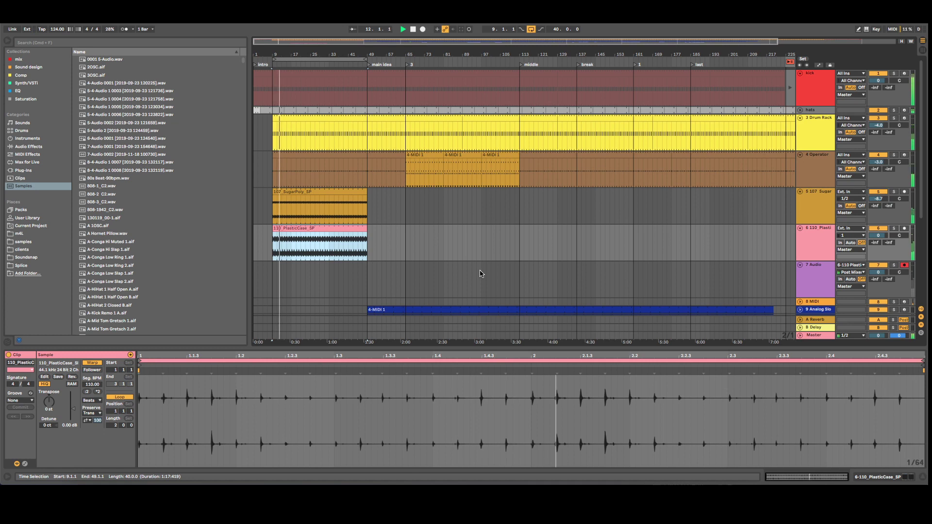
{"action": "scroll", "coordinate": [485, 242], "scroll_direction": "down", "scroll_amount": 3}
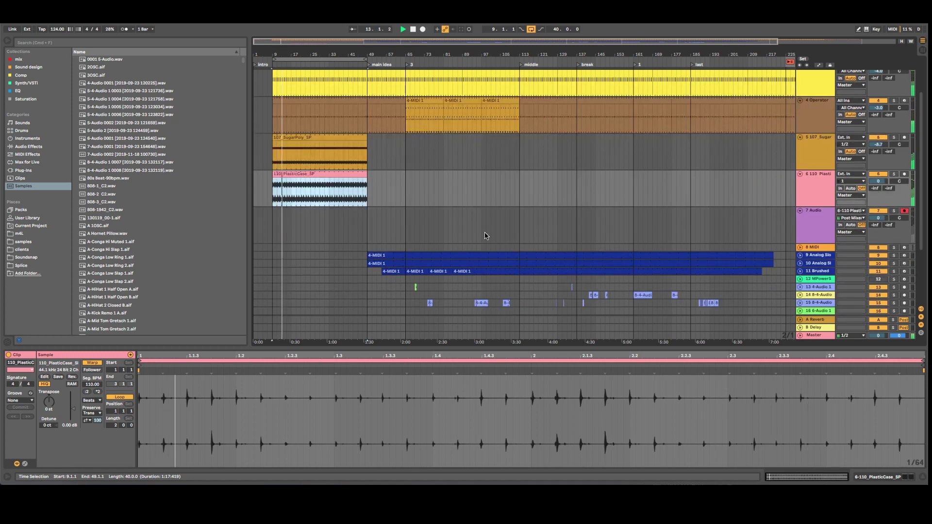
{"action": "scroll", "coordinate": [486, 238], "scroll_direction": "down", "scroll_amount": 3}
{"action": "scroll", "coordinate": [486, 238], "scroll_direction": "up", "scroll_amount": 3}
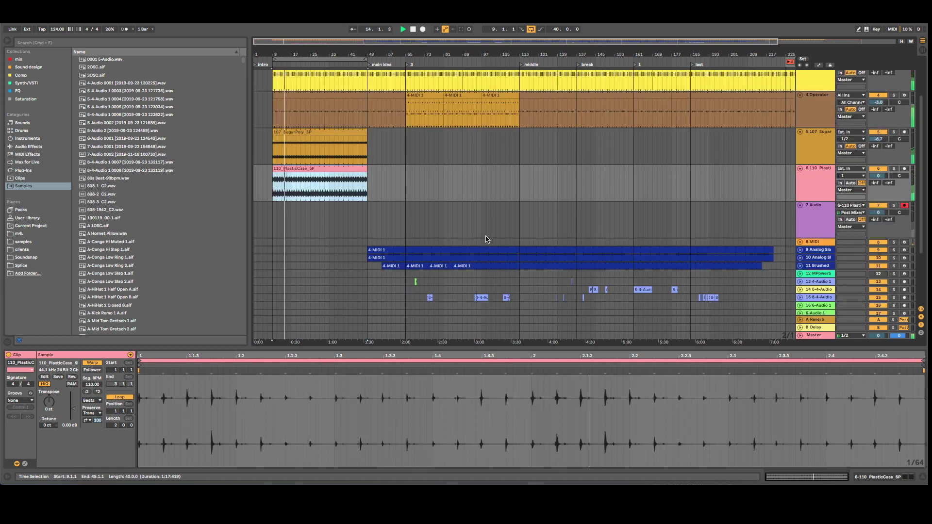
{"action": "key", "text": "Tab"}
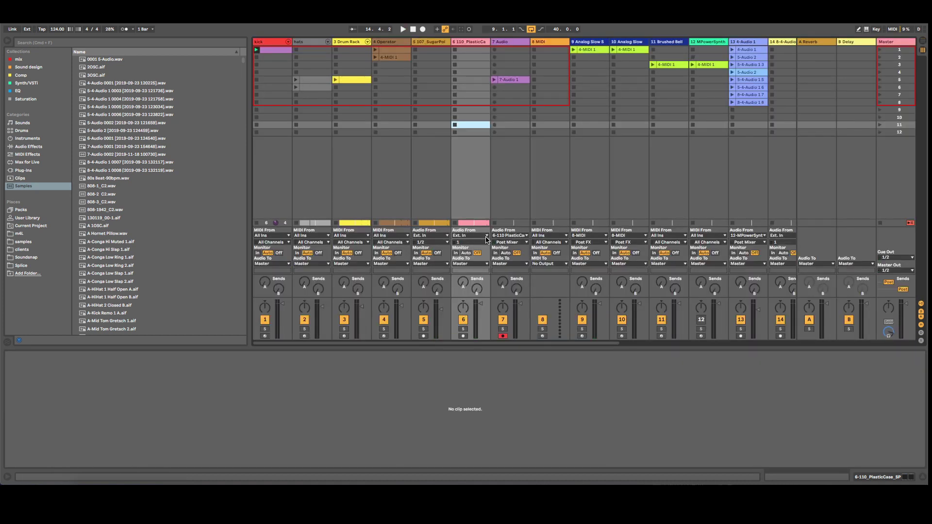
{"action": "key", "text": "Tab"}
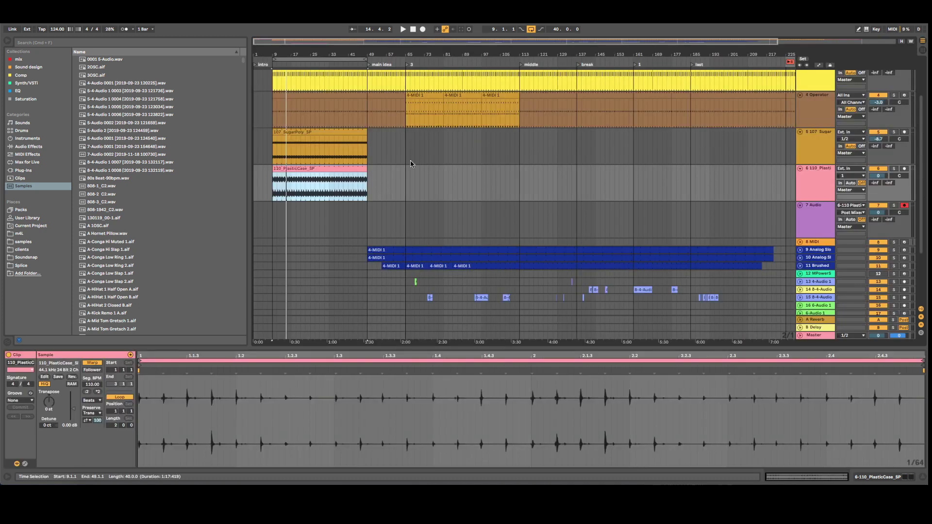
{"action": "scroll", "coordinate": [301, 260], "scroll_direction": "up", "scroll_amount": 3}
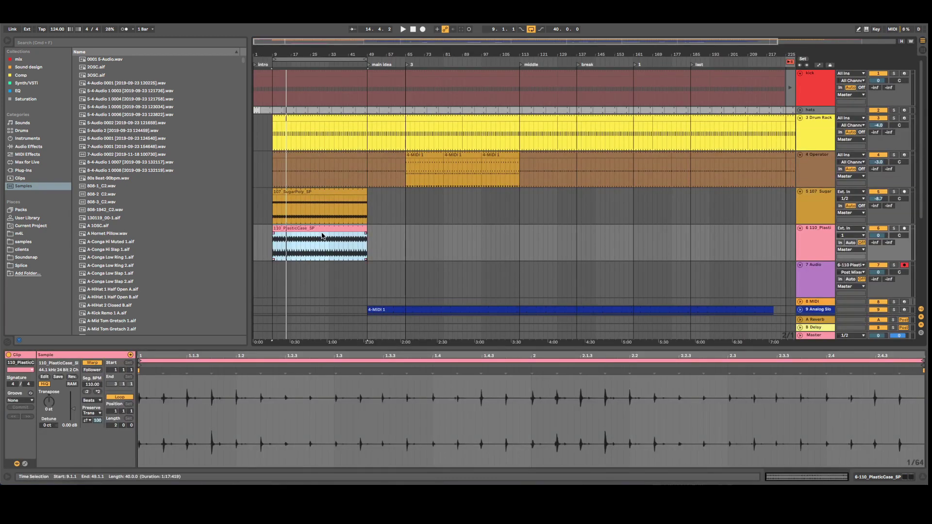
{"action": "key", "text": "Tab"}
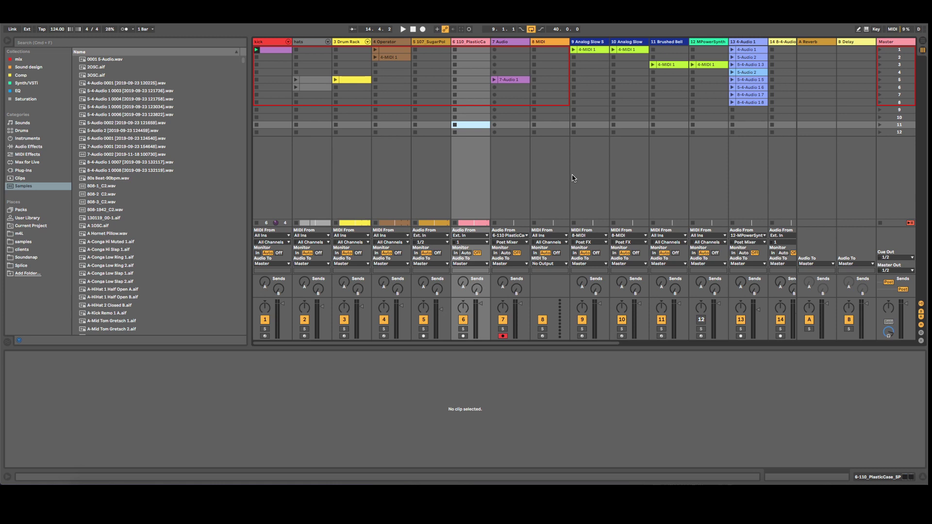
{"action": "key", "text": "Tab"}
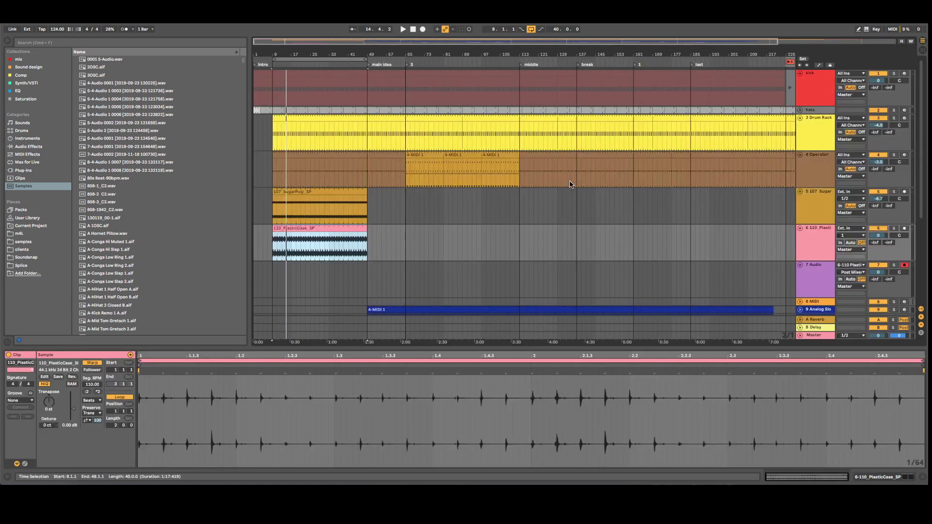
Step: Inspect the 3 Drum Rack and 4 Operator tracks, their devices and the Operator clip in the intro section
{"action": "left_click", "coordinate": [830, 146]}
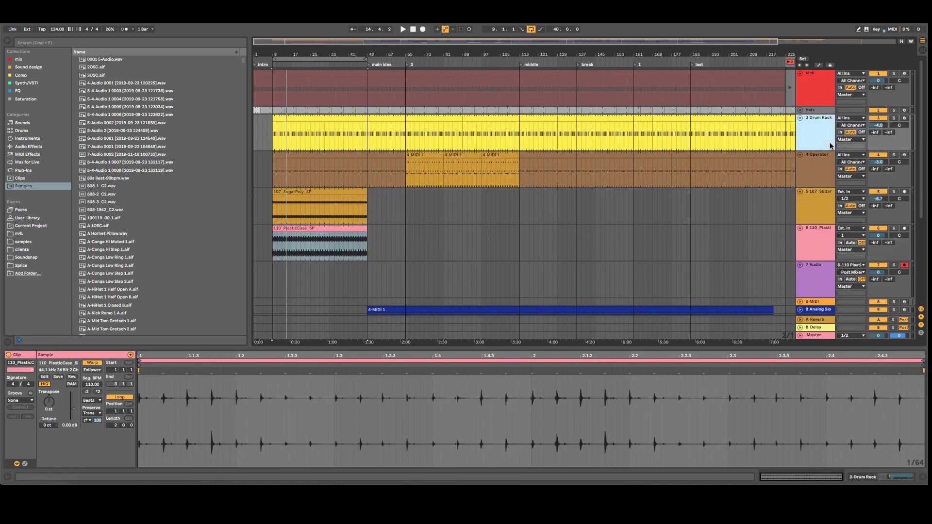
{"action": "left_click", "coordinate": [800, 118]}
{"action": "left_click", "coordinate": [814, 136]}
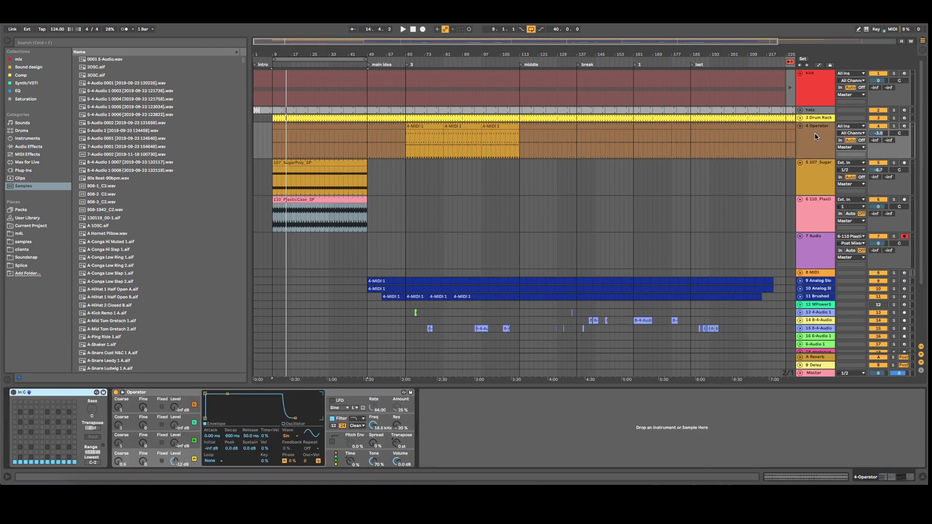
{"action": "left_click", "coordinate": [300, 130]}
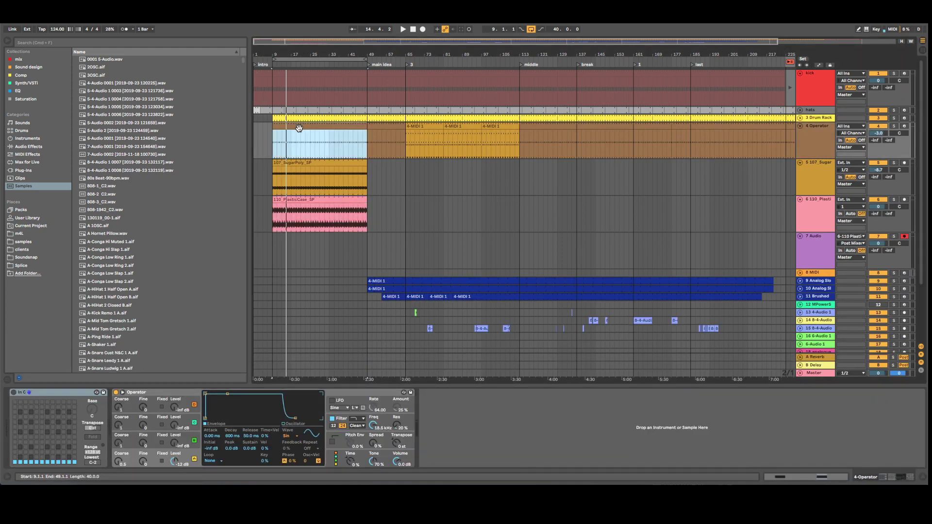
{"action": "left_click", "coordinate": [805, 118]}
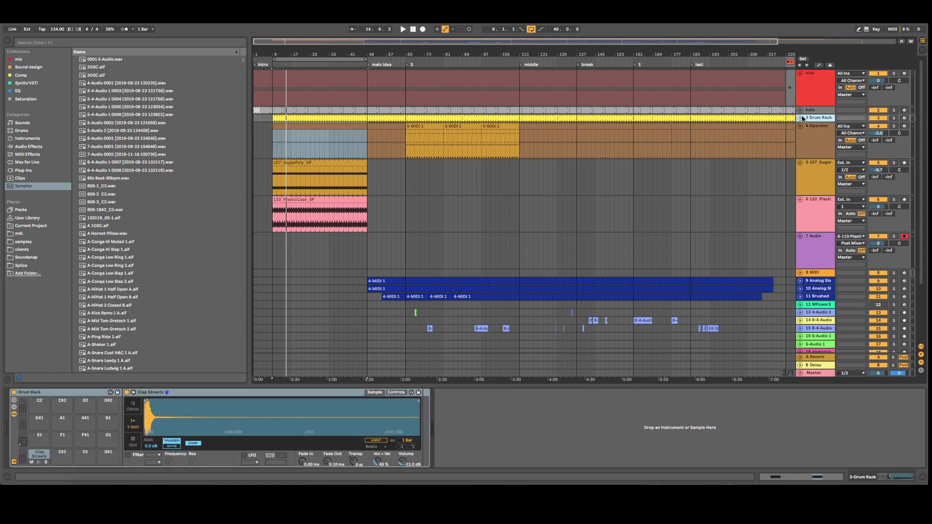
{"action": "left_click", "coordinate": [800, 118]}
{"action": "left_click", "coordinate": [809, 156]}
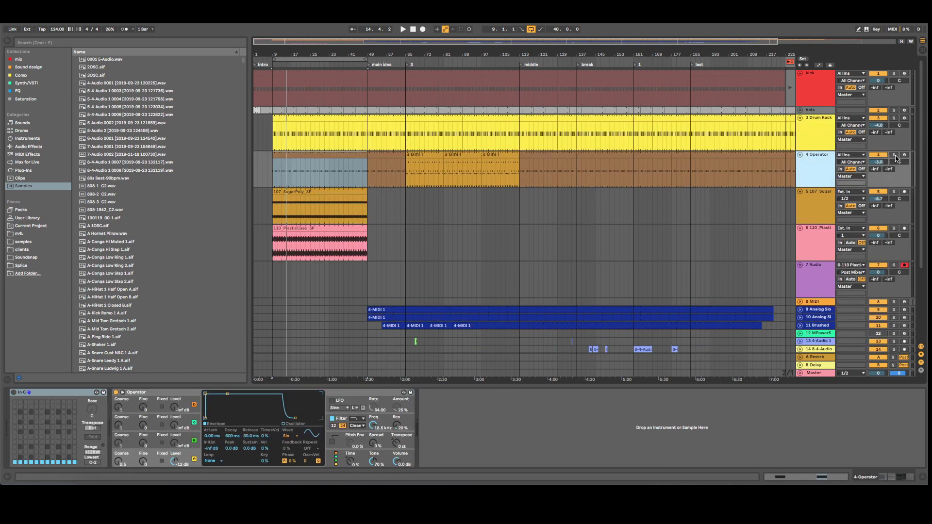
Step: Open the session clip 4-MIDI 1 on the Operator track, show its wider note range and launch the clip
{"action": "key", "text": "Tab"}
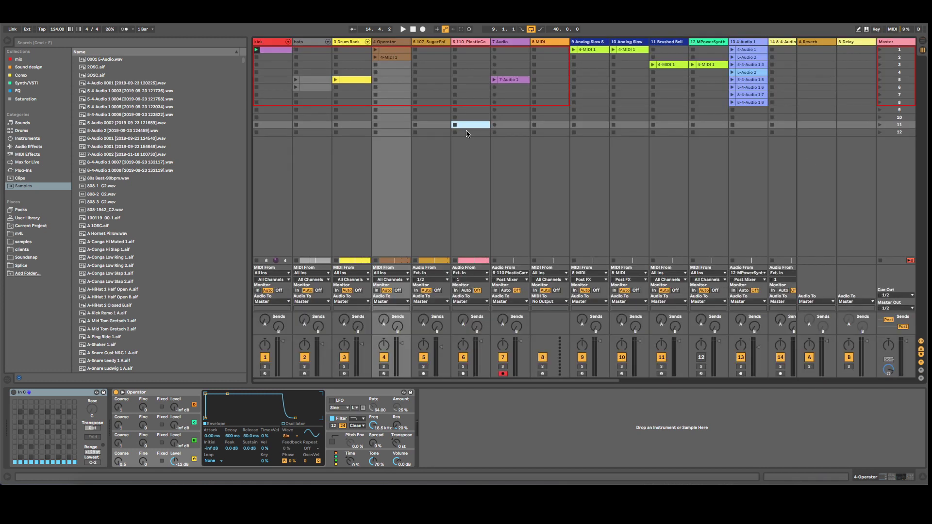
{"action": "left_click", "coordinate": [401, 58]}
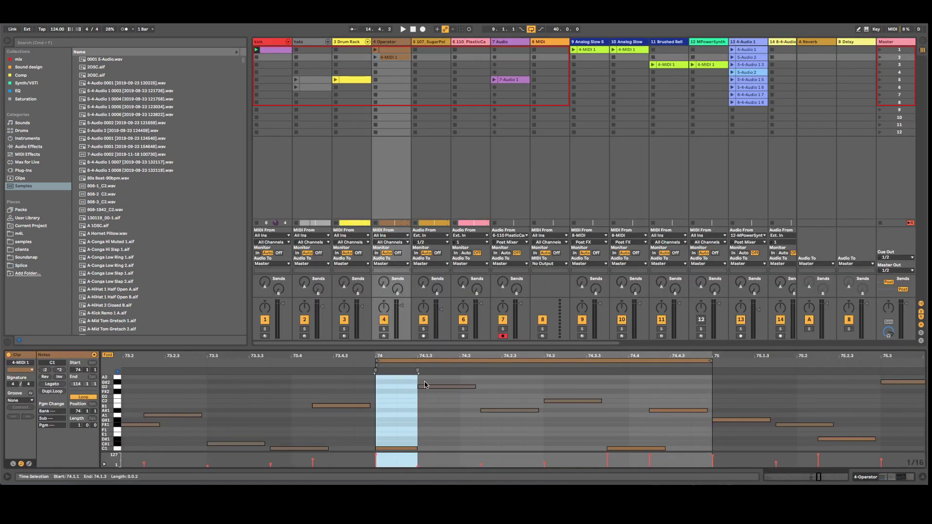
{"action": "left_click_drag", "start_coordinate": [646, 358], "coordinate": [626, 408]}
{"action": "left_click_drag", "start_coordinate": [565, 388], "coordinate": [565, 374]}
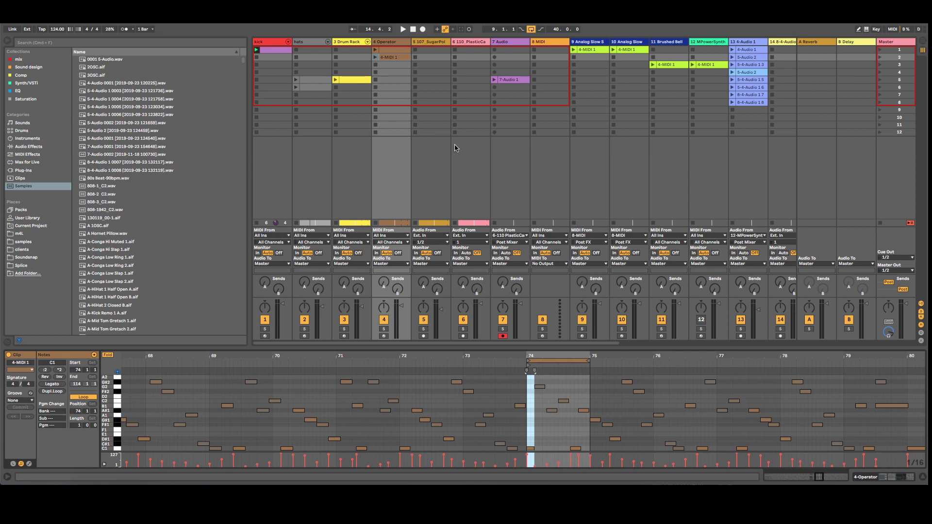
{"action": "left_click", "coordinate": [375, 58]}
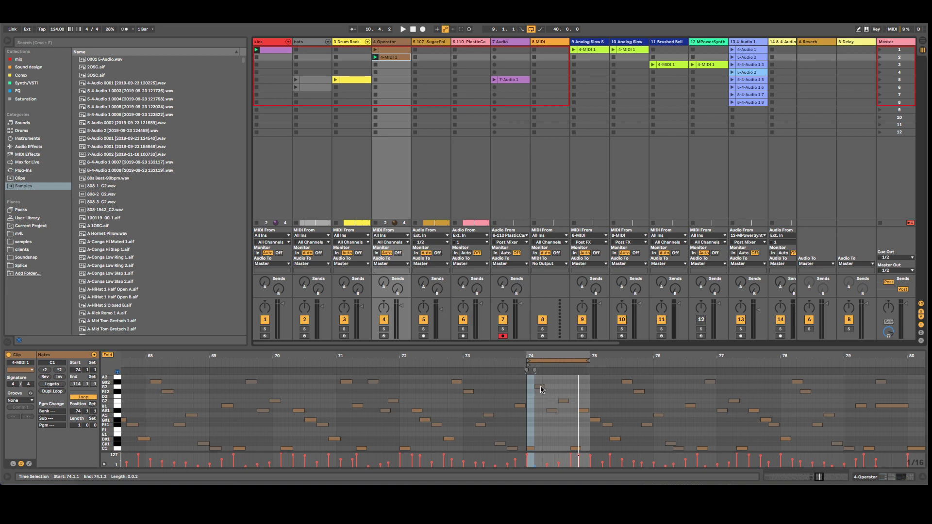
Step: Extend the 4-MIDI 1 clip's loop from bar 74 to three bars and play it back
{"action": "left_click_drag", "start_coordinate": [588, 361], "coordinate": [650, 361]}
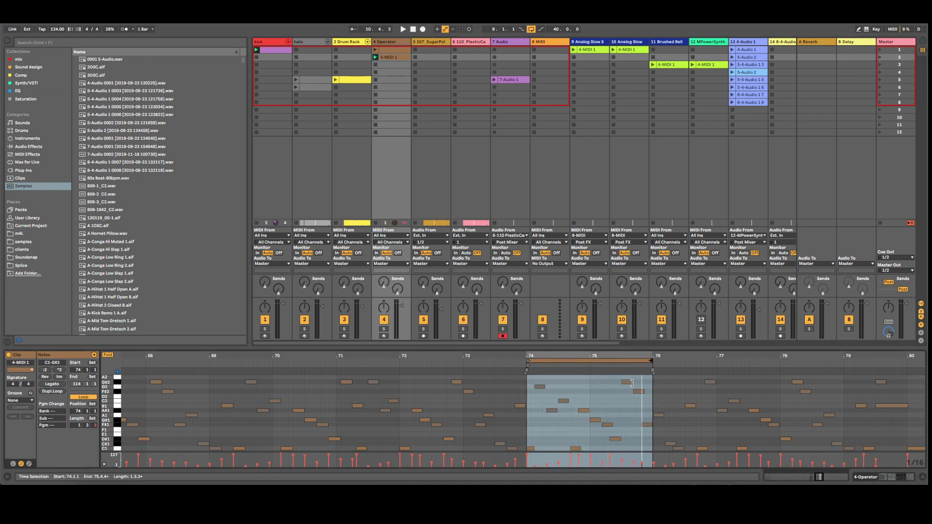
{"action": "key", "text": "space"}
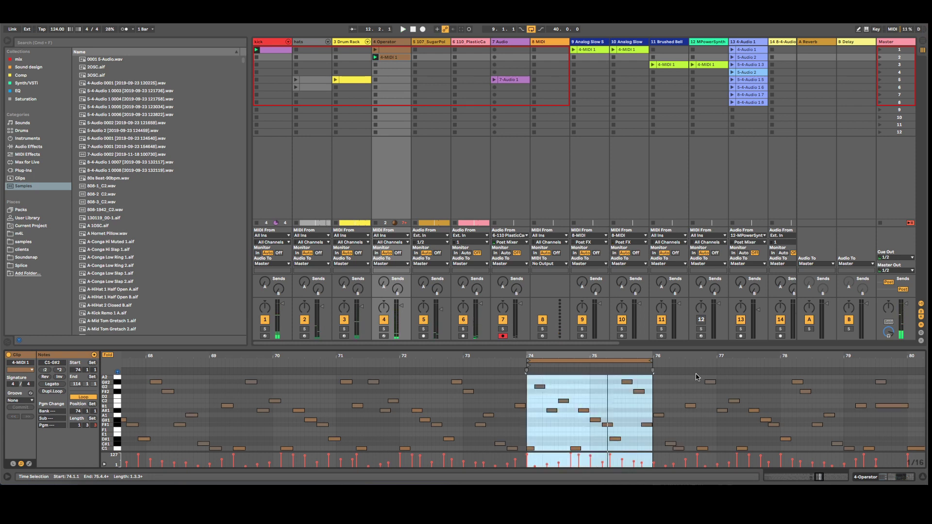
{"action": "left_click_drag", "start_coordinate": [650, 360], "coordinate": [715, 364]}
Step: Select the G#2 and F#2 notes near the end of bar 75, audition them and deactivate both
{"action": "left_click", "coordinate": [649, 398]}
{"action": "left_click_drag", "start_coordinate": [652, 397], "coordinate": [625, 384]}
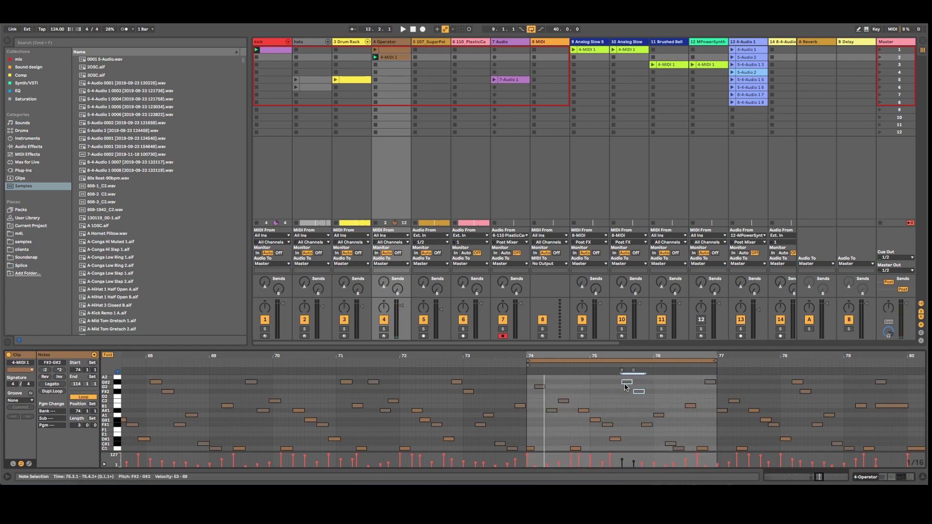
{"action": "key", "text": "space"}
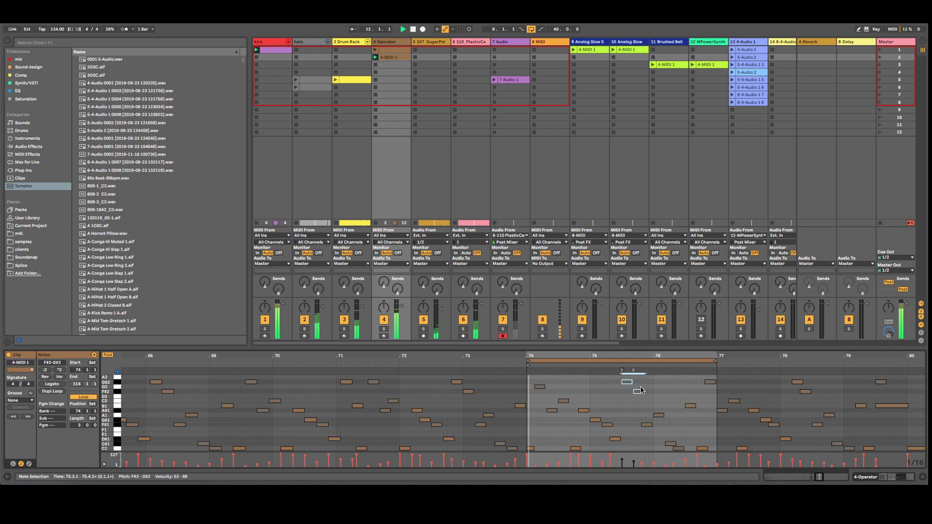
Step: Move bar 76's G#2 note to 76.4.1, deactivate the bar's two C1 notes and C#1 note, and play the loop
{"action": "left_click", "coordinate": [706, 383]}
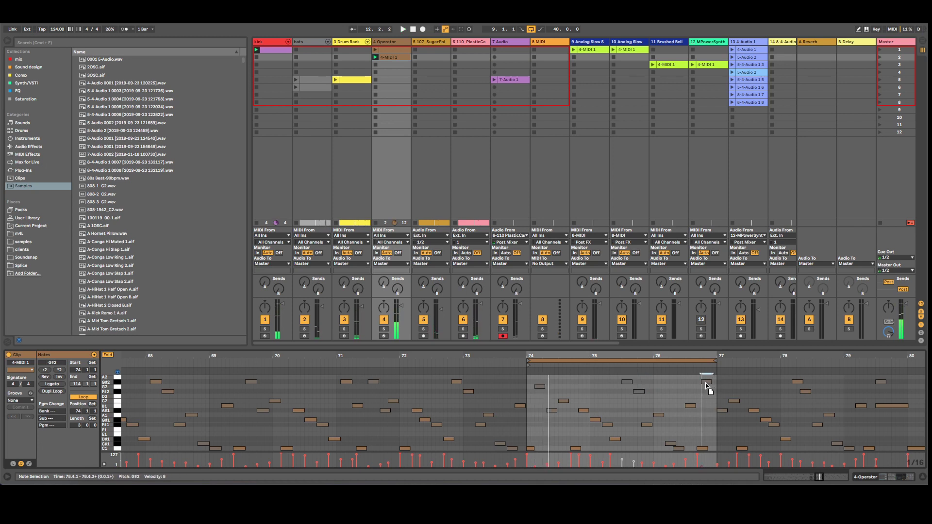
{"action": "left_click", "coordinate": [700, 450]}
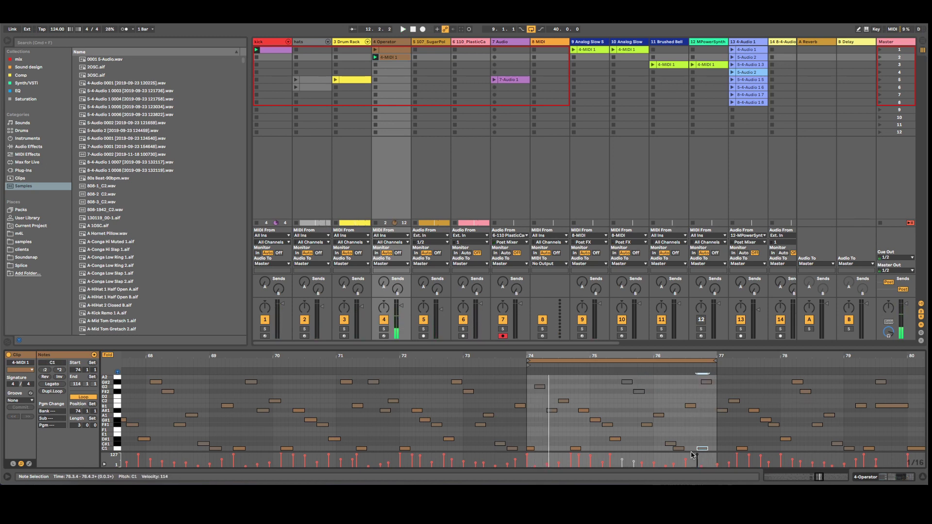
{"action": "left_click", "coordinate": [681, 449]}
{"action": "left_click", "coordinate": [671, 444]}
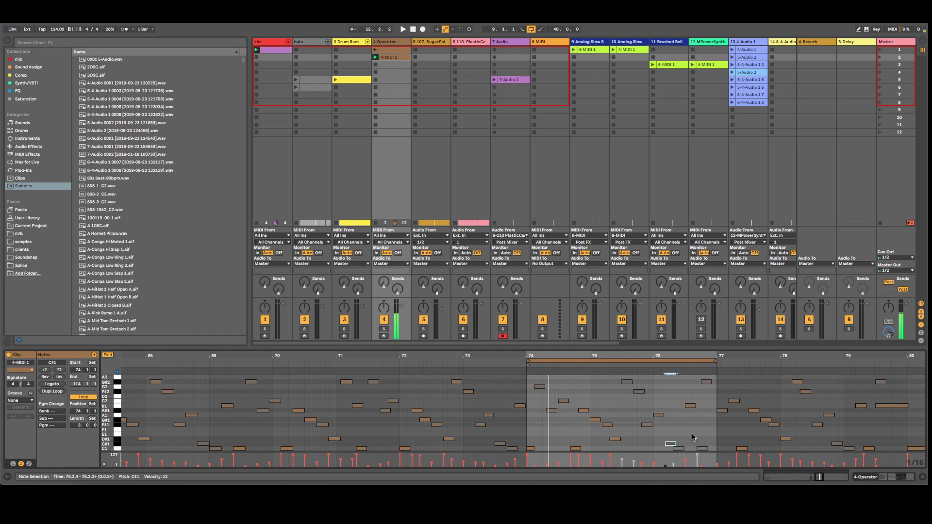
{"action": "key", "text": "space"}
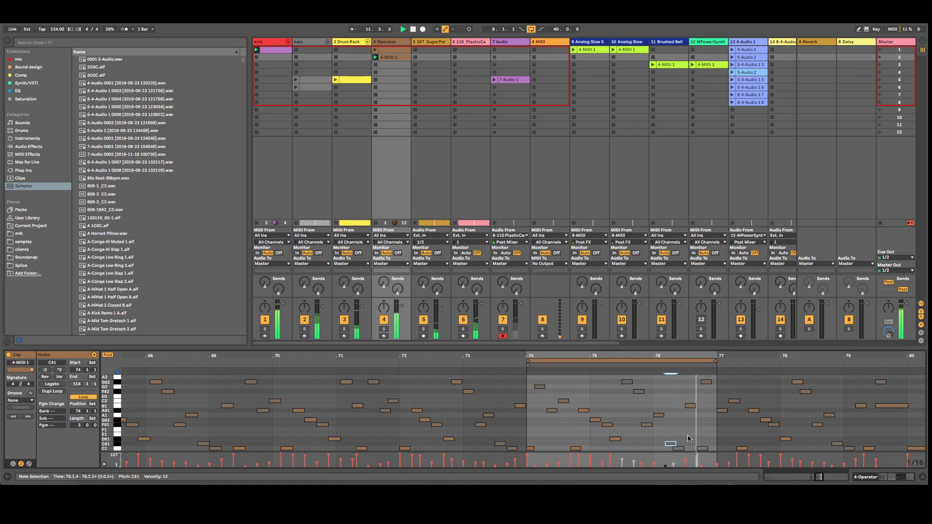
Step: Move the F#1 note at the end of bar 75 one sixteenth earlier
{"action": "left_click", "coordinate": [647, 425]}
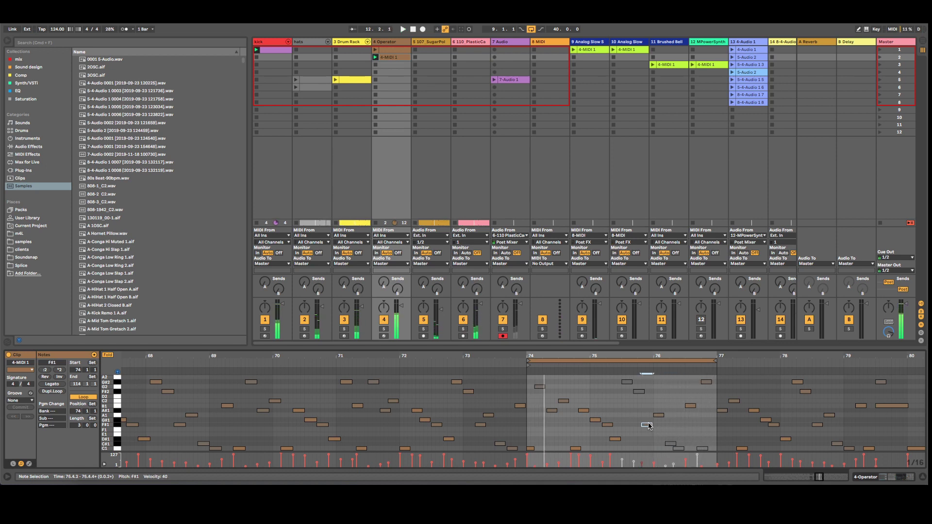
{"action": "key", "text": "super+Left"}
{"action": "key", "text": "super+Left"}
{"action": "key", "text": "super+Left"}
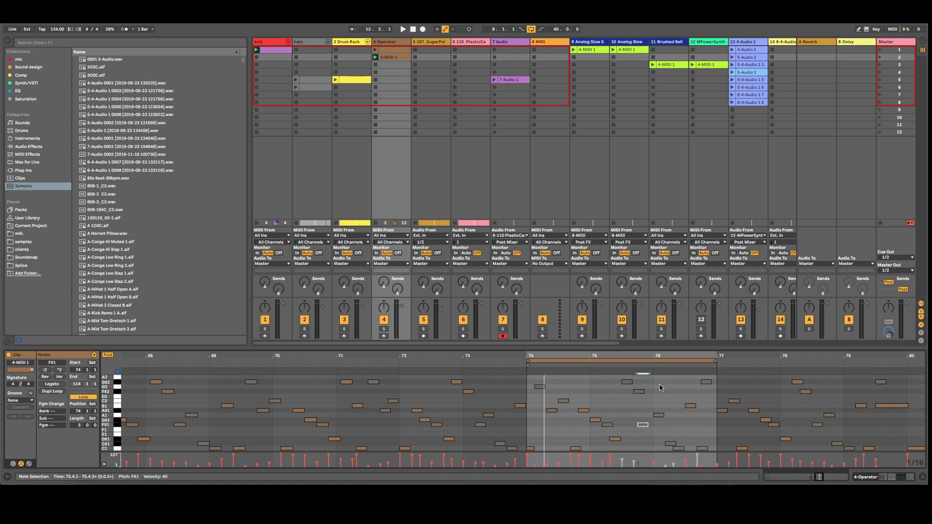
Step: Place the edited session clip 4-MIDI 1 on the Operator track in the arrangement, spanning bar 9 to bar 225
{"action": "key", "text": "Tab"}
{"action": "left_click_drag", "start_coordinate": [392, 61], "coordinate": [776, 161]}
{"action": "left_click_drag", "start_coordinate": [734, 54], "coordinate": [731, 48]}
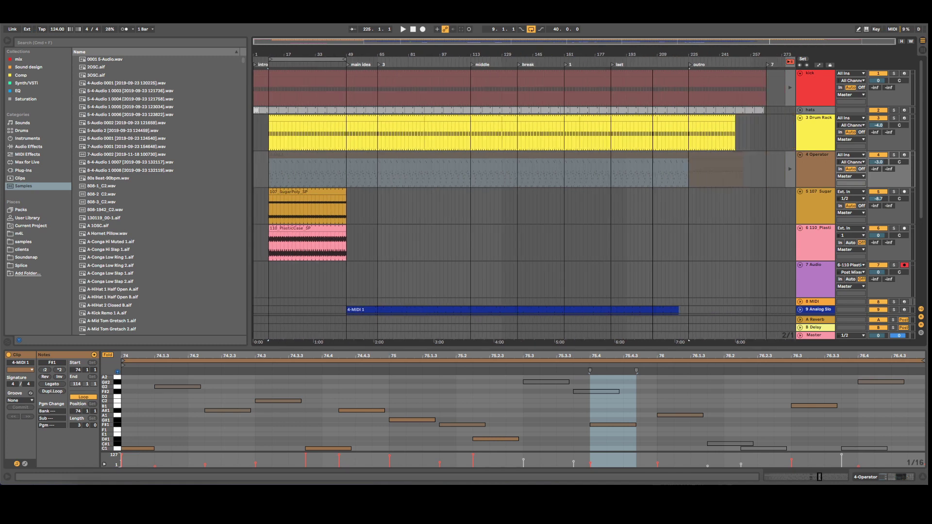
Step: Extend the Operator arrangement clip to bar 249 and delete the leftover C2 clip from bar 249 to 253
{"action": "left_click_drag", "start_coordinate": [711, 156], "coordinate": [737, 154]}
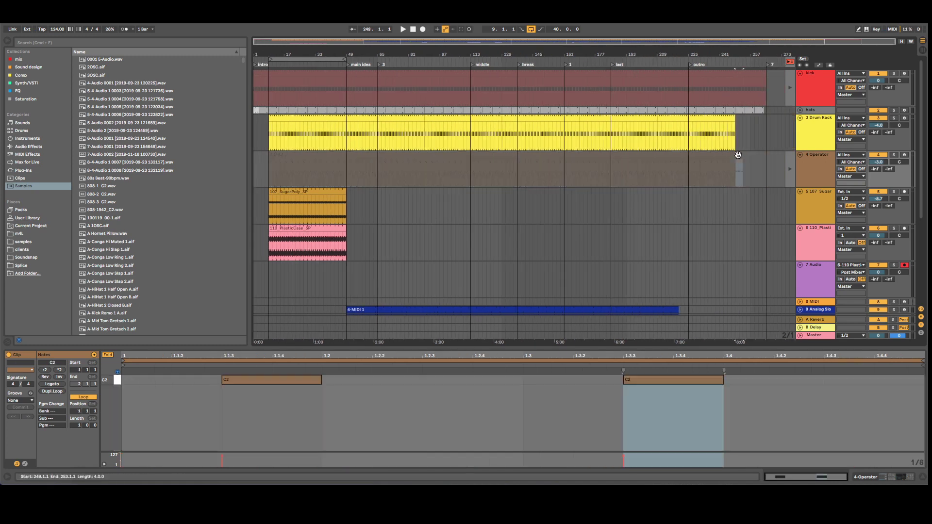
{"action": "left_click", "coordinate": [742, 200]}
{"action": "left_click", "coordinate": [746, 177]}
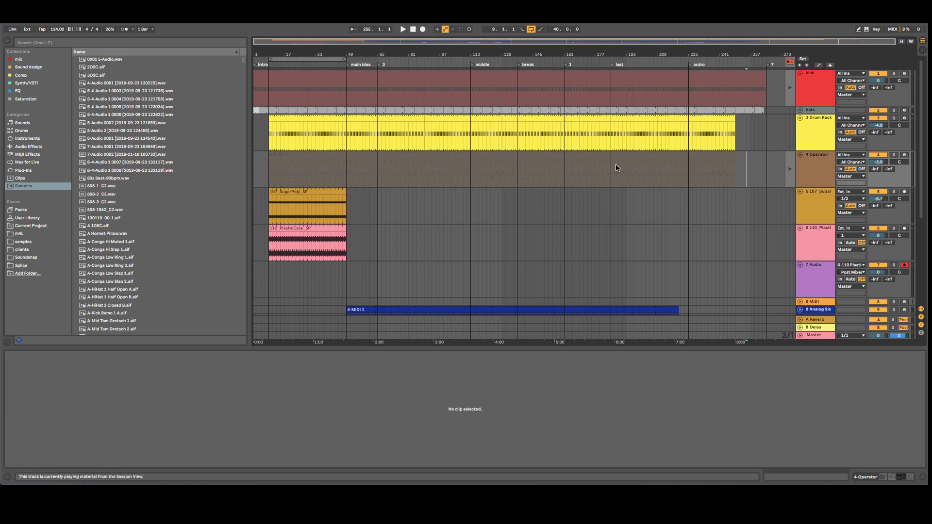
Step: Launch the session clip 7-Audio 1, raise its gain to 1.63 dB and inspect the start of its waveform
{"action": "key", "text": "Tab"}
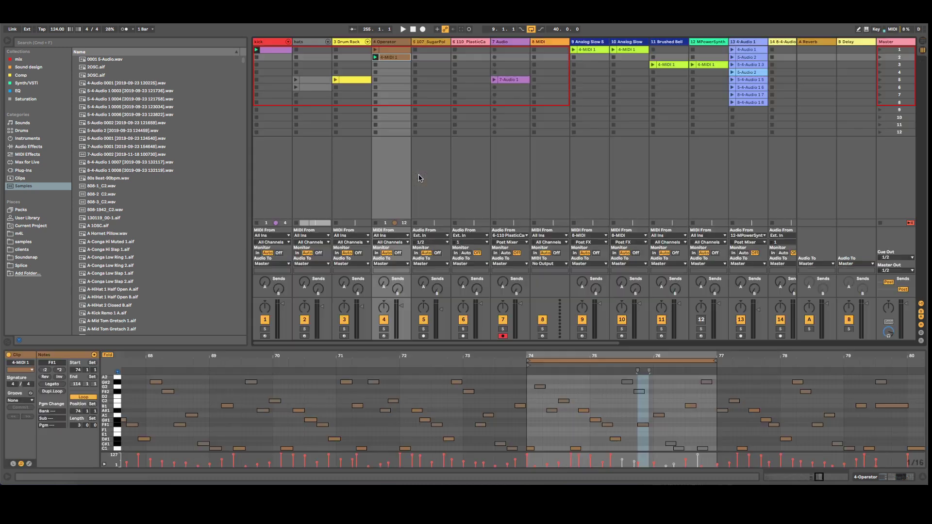
{"action": "left_click", "coordinate": [512, 80]}
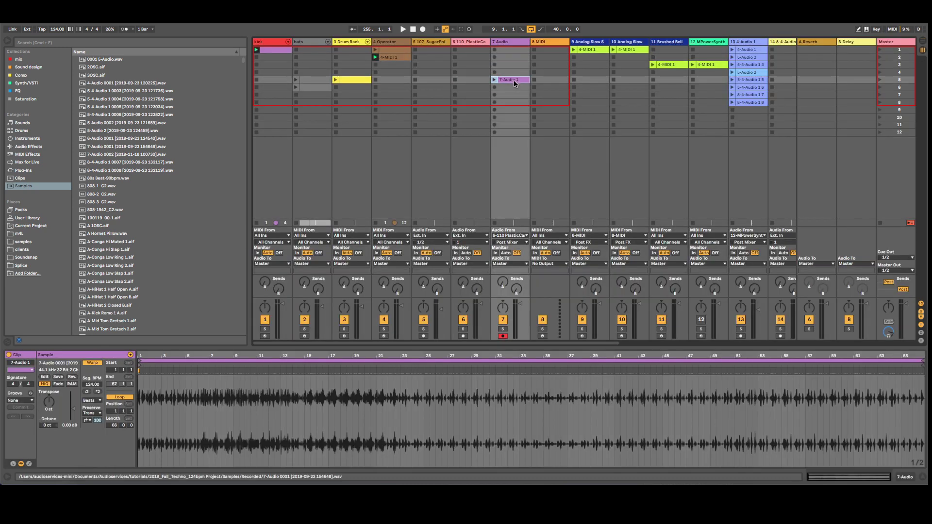
{"action": "left_click", "coordinate": [498, 79]}
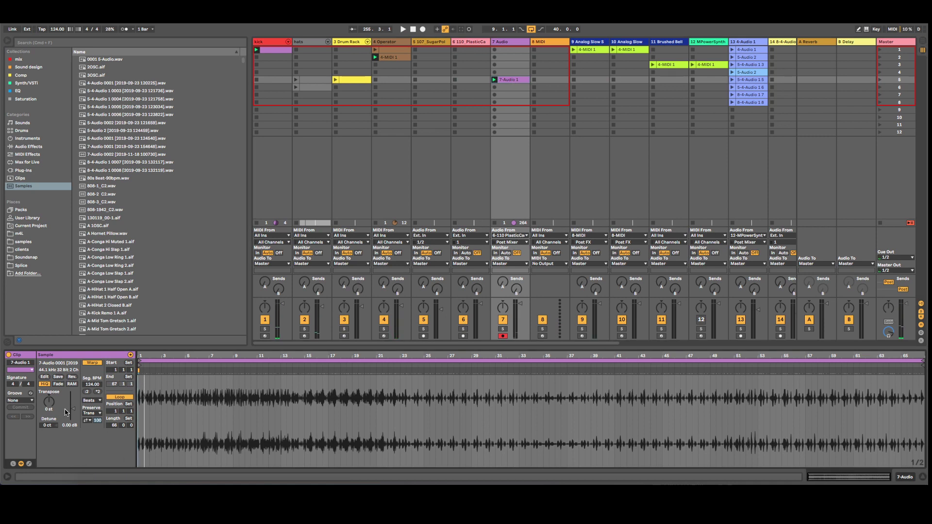
{"action": "left_click_drag", "start_coordinate": [73, 408], "coordinate": [74, 410]}
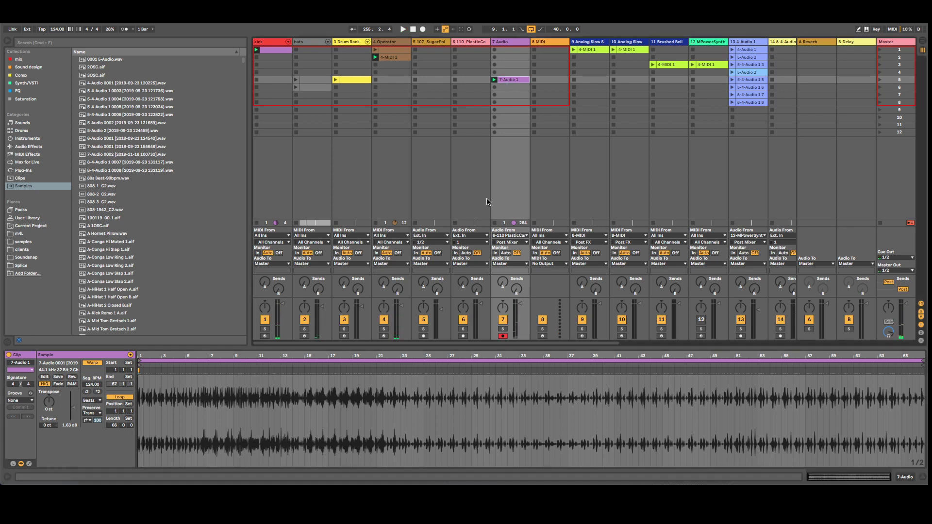
{"action": "left_click_drag", "start_coordinate": [147, 363], "coordinate": [169, 407]}
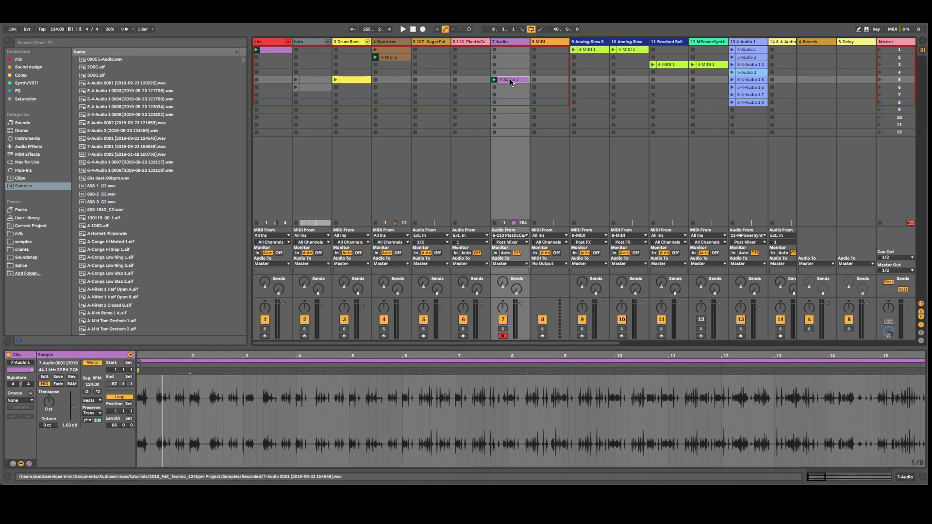
Step: Duplicate the 7-Audio 1 clip from scene 5 into scene 6, loop the copy's first bar and start playback
{"action": "left_click_drag", "start_coordinate": [511, 82], "coordinate": [510, 88]}
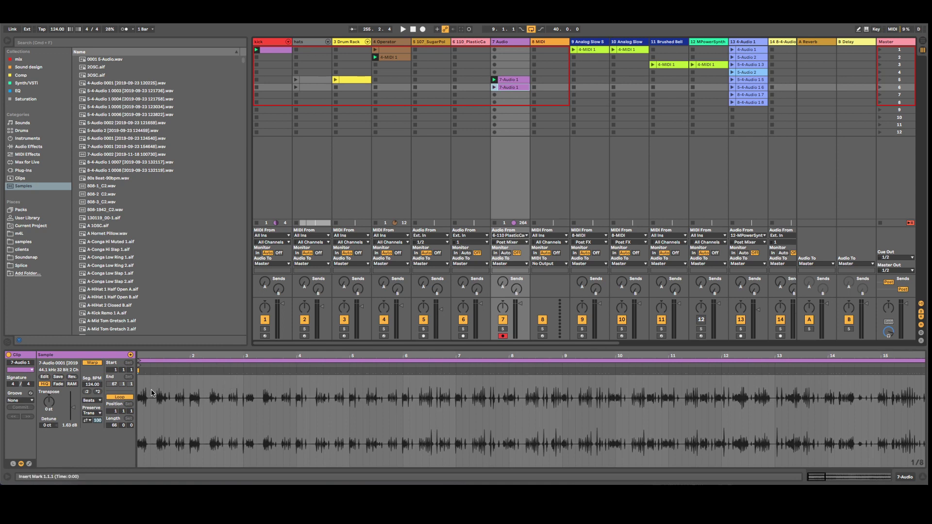
{"action": "left_click_drag", "start_coordinate": [192, 388], "coordinate": [139, 391]}
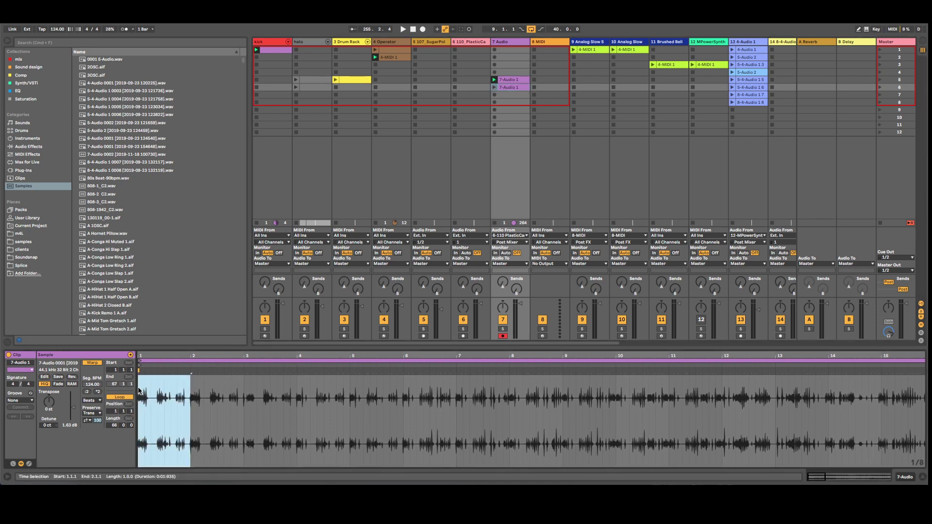
{"action": "key", "text": "super+l"}
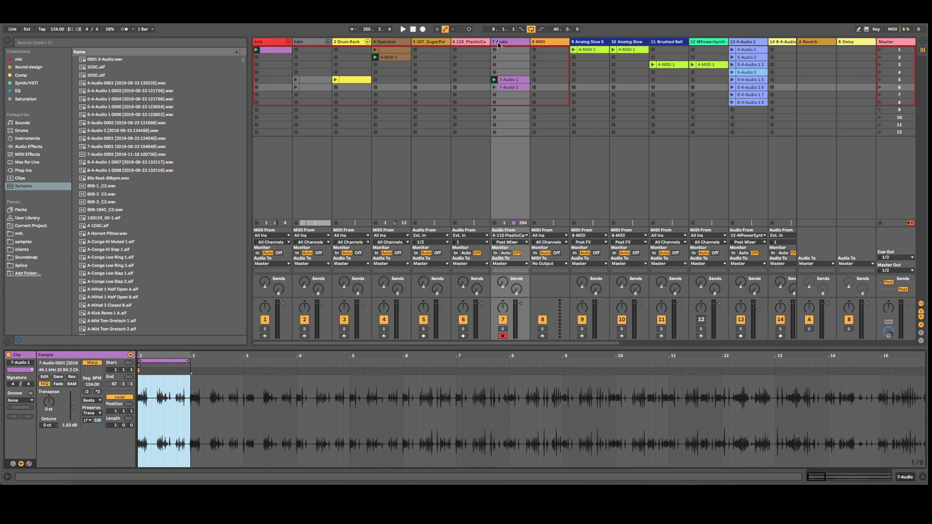
{"action": "left_click", "coordinate": [496, 90]}
{"action": "key", "text": "space"}
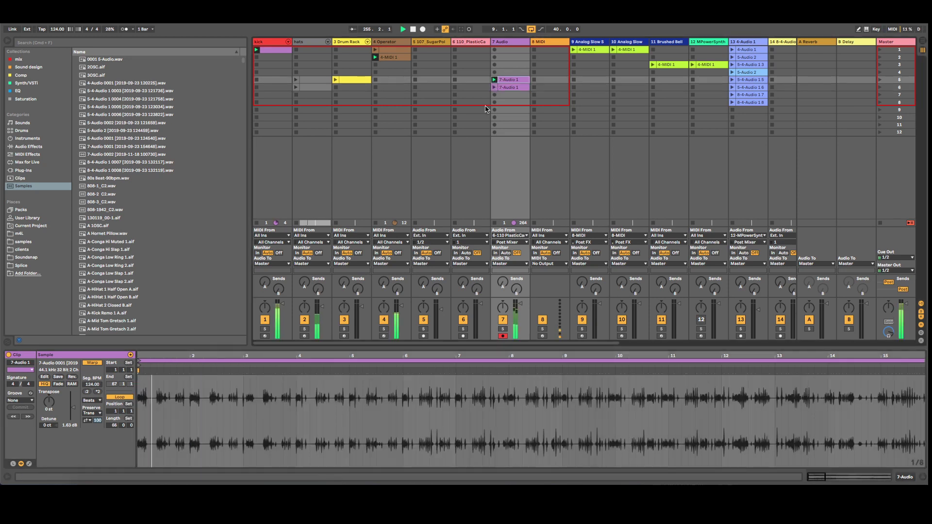
Step: Loop one bar of the scene 5 clip 7-Audio 1 and shift the loop to about bar 9
{"action": "left_click_drag", "start_coordinate": [189, 394], "coordinate": [138, 395]}
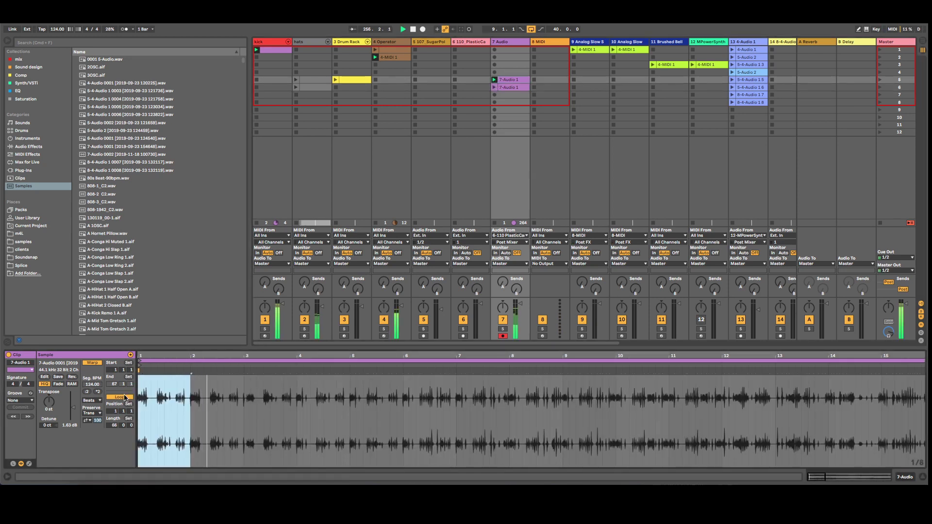
{"action": "key", "text": "super+l"}
{"action": "left_click_drag", "start_coordinate": [169, 360], "coordinate": [579, 363]}
{"action": "key", "text": "minus"}
{"action": "key", "text": "minus"}
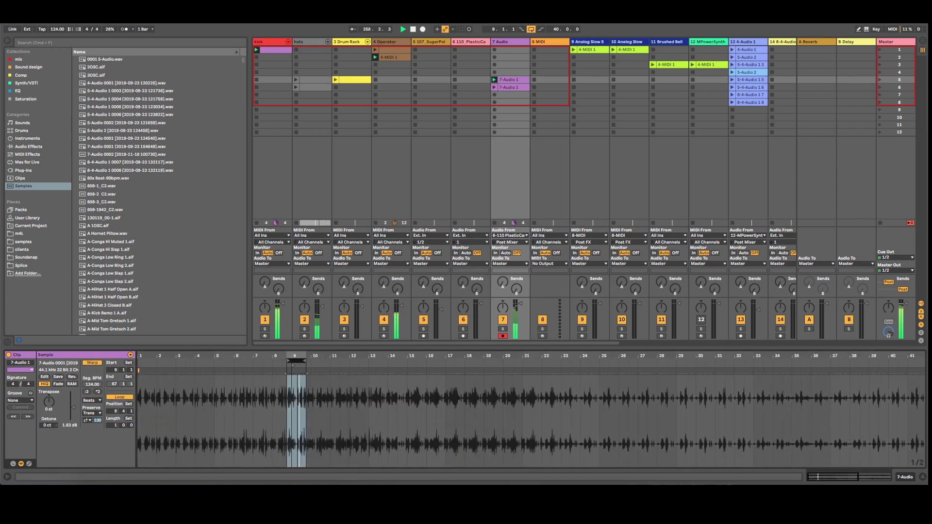
Step: Shift the scene 5 clip's one-bar loop to about bar 23 and paste a copy of the clip into scene 7
{"action": "left_click_drag", "start_coordinate": [297, 362], "coordinate": [496, 372]}
{"action": "left_click", "coordinate": [493, 378]}
{"action": "left_click_drag", "start_coordinate": [498, 362], "coordinate": [574, 390]}
{"action": "left_click_drag", "start_coordinate": [575, 356], "coordinate": [482, 275]}
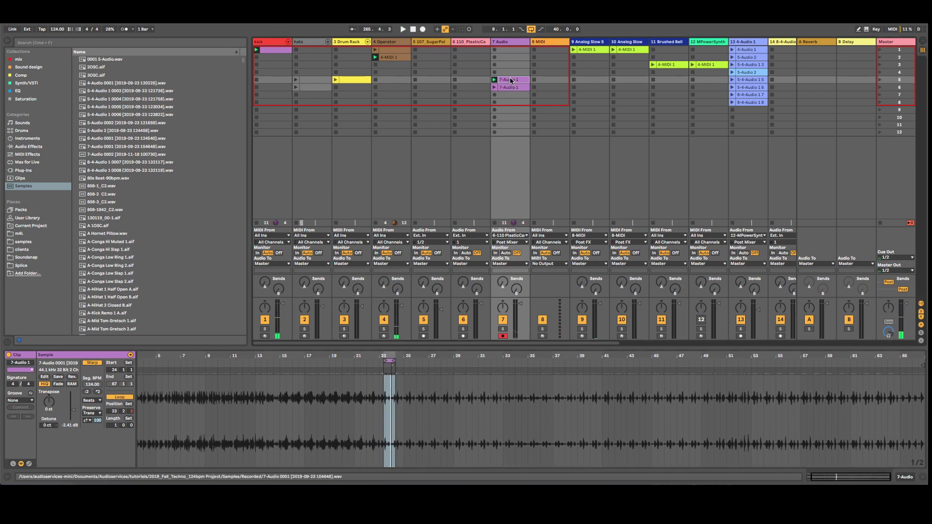
{"action": "left_click", "coordinate": [511, 95]}
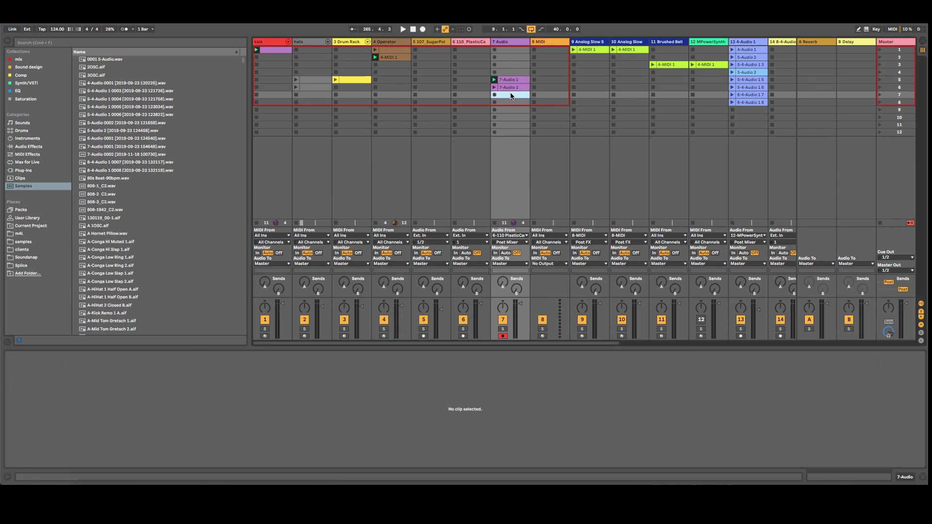
{"action": "key", "text": "super+v"}
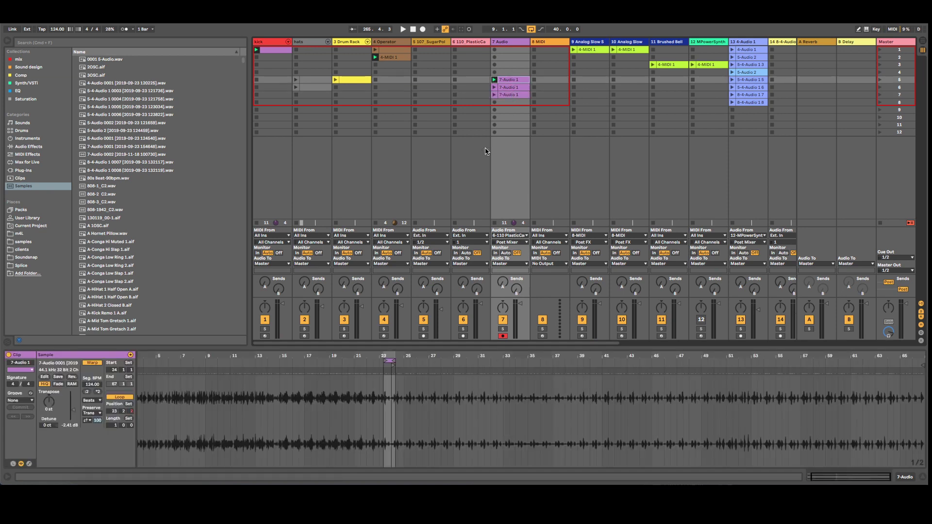
Step: Move the scene 5 clip's loop to position 52.3.1, launch it and copy the clip into scene 8
{"action": "left_click_drag", "start_coordinate": [390, 360], "coordinate": [751, 360]}
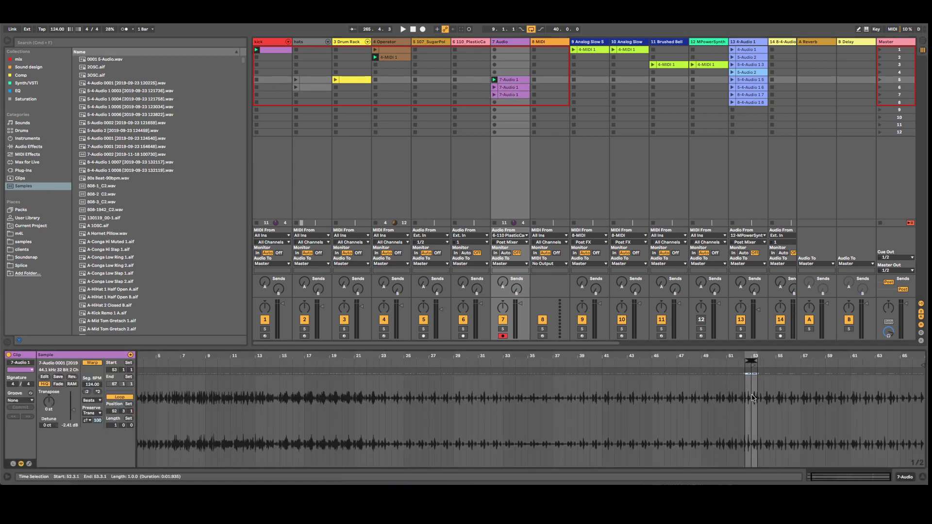
{"action": "left_click", "coordinate": [494, 80]}
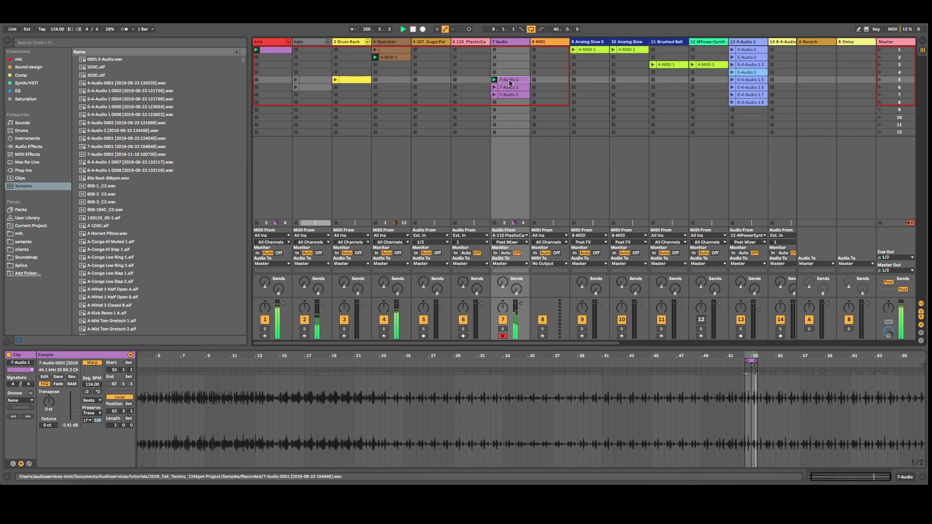
{"action": "left_click_drag", "start_coordinate": [509, 84], "coordinate": [507, 104]}
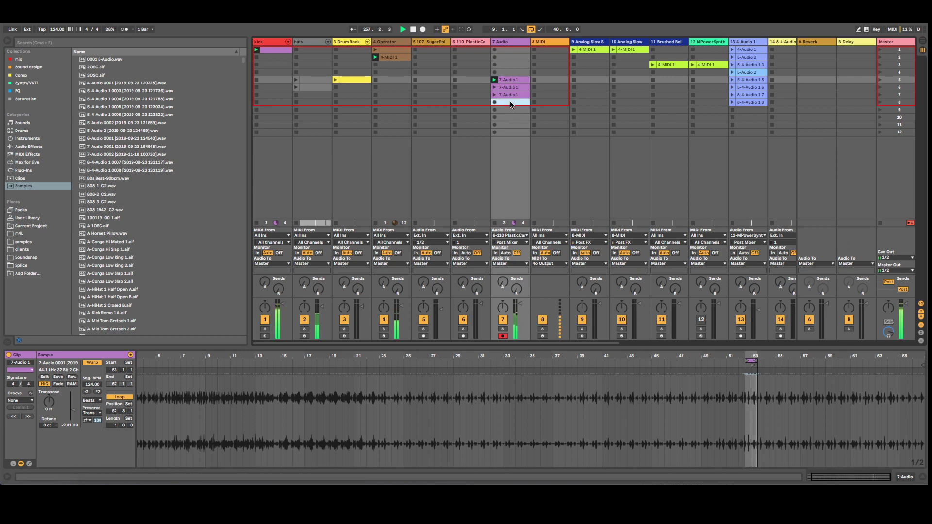
Step: Move the scene 5 clip's one-bar loop to about bar 53 and copy the clip into scene 9
{"action": "left_click_drag", "start_coordinate": [752, 375], "coordinate": [873, 374]}
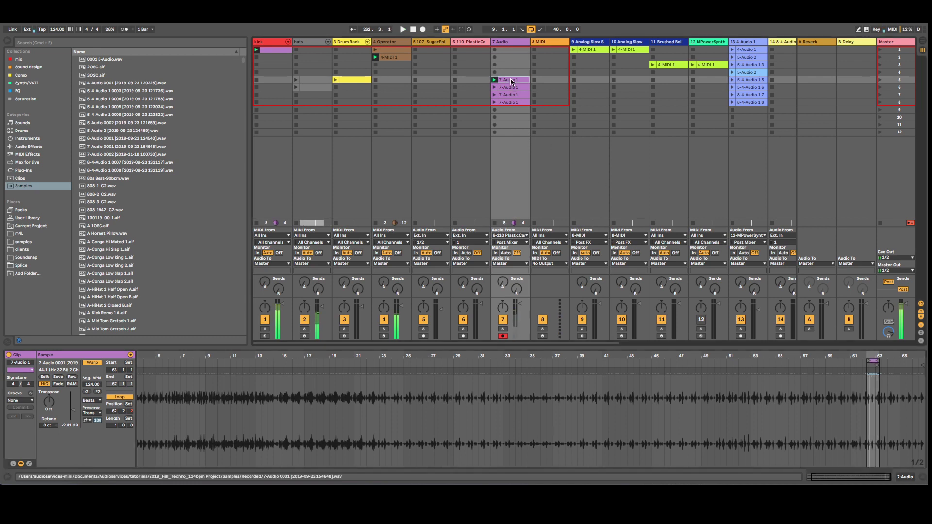
{"action": "left_click_drag", "start_coordinate": [873, 361], "coordinate": [759, 382]}
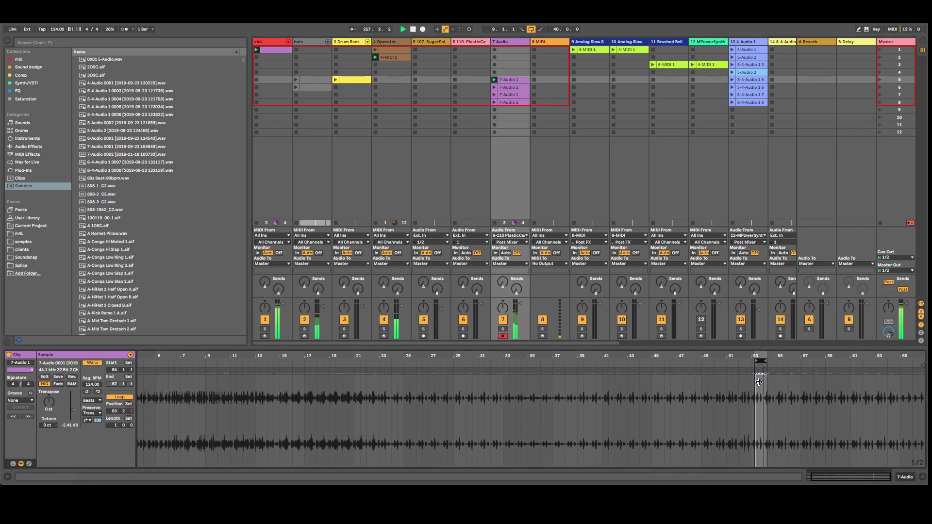
{"action": "left_click", "coordinate": [516, 82]}
{"action": "left_click_drag", "start_coordinate": [515, 82], "coordinate": [513, 112]}
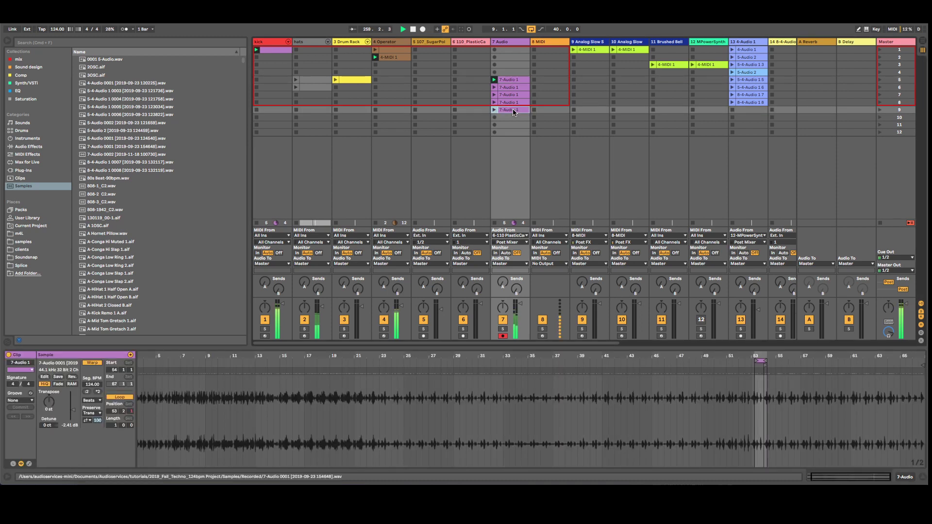
Step: Audition the 4-MIDI 1 clip on track 9 in solo, inspect the track's device chain and unsolo it
{"action": "left_click", "coordinate": [589, 51]}
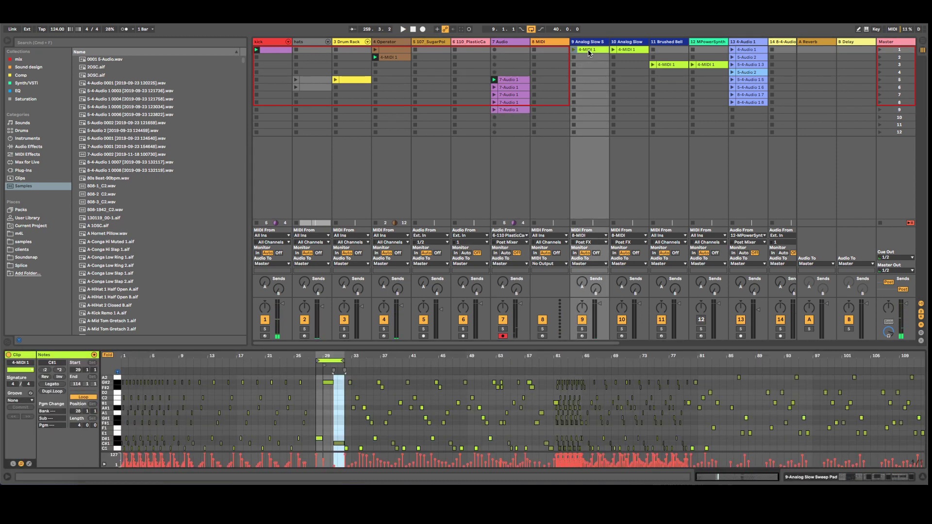
{"action": "left_click", "coordinate": [575, 50]}
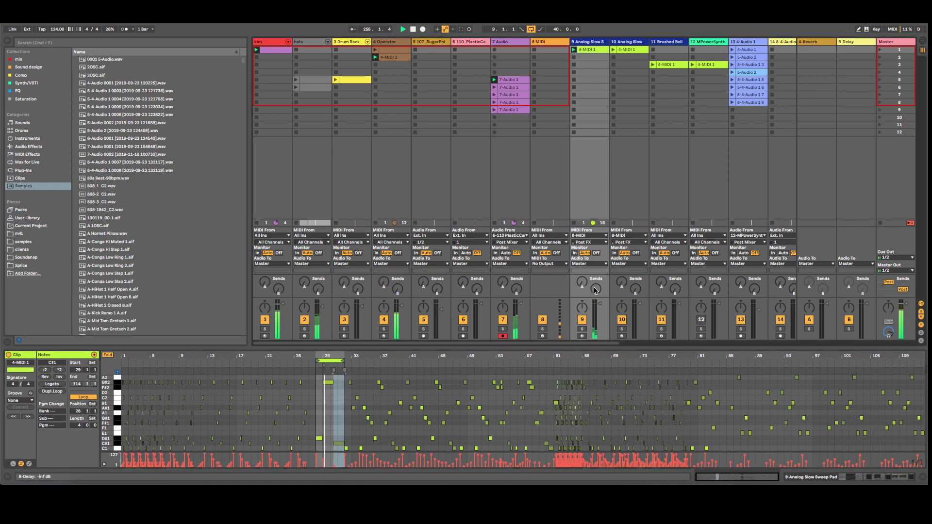
{"action": "left_click", "coordinate": [582, 330]}
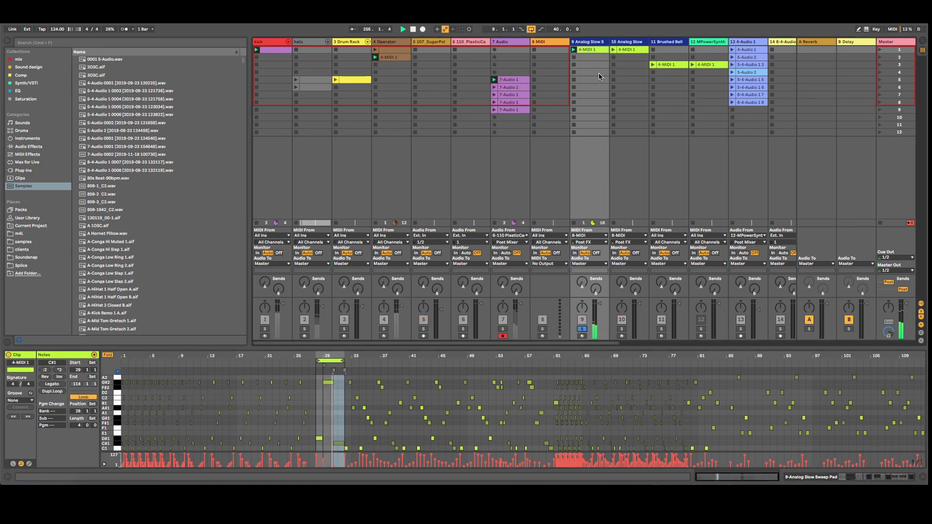
{"action": "double_click", "coordinate": [597, 43]}
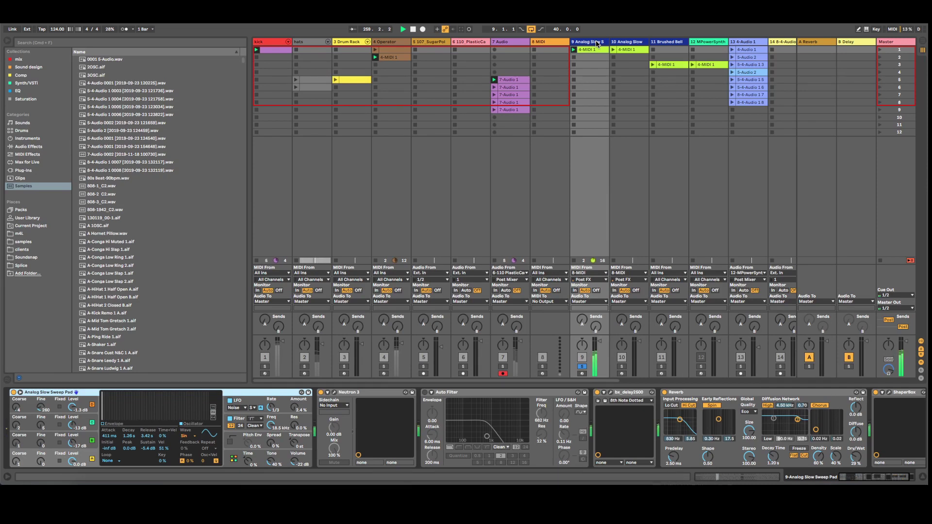
{"action": "left_click", "coordinate": [583, 367]}
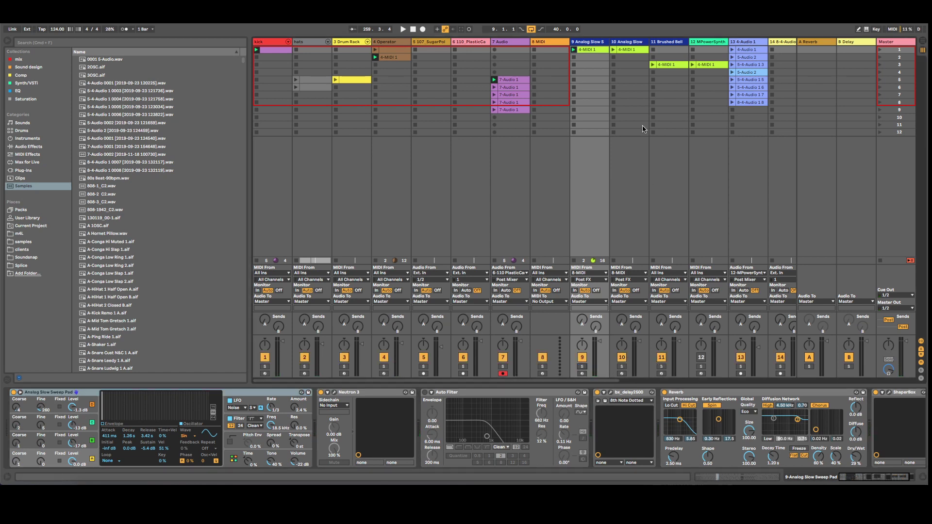
Step: Audition the 4-MIDI 1 clips on tracks 10, 11 and 12 in turn, muting tracks 9 and 10, and stop the clips
{"action": "left_click", "coordinate": [613, 49]}
{"action": "left_click", "coordinate": [582, 358]}
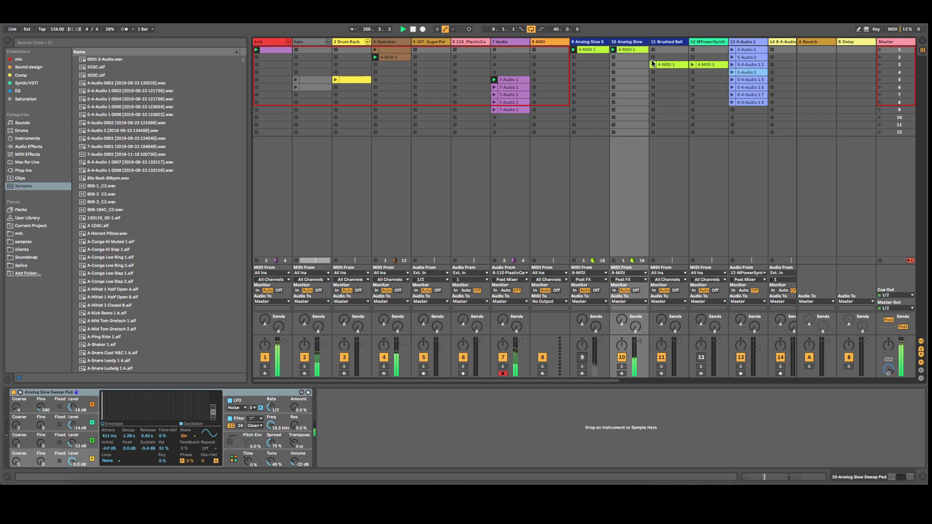
{"action": "left_click", "coordinate": [653, 64]}
{"action": "left_click", "coordinate": [621, 360]}
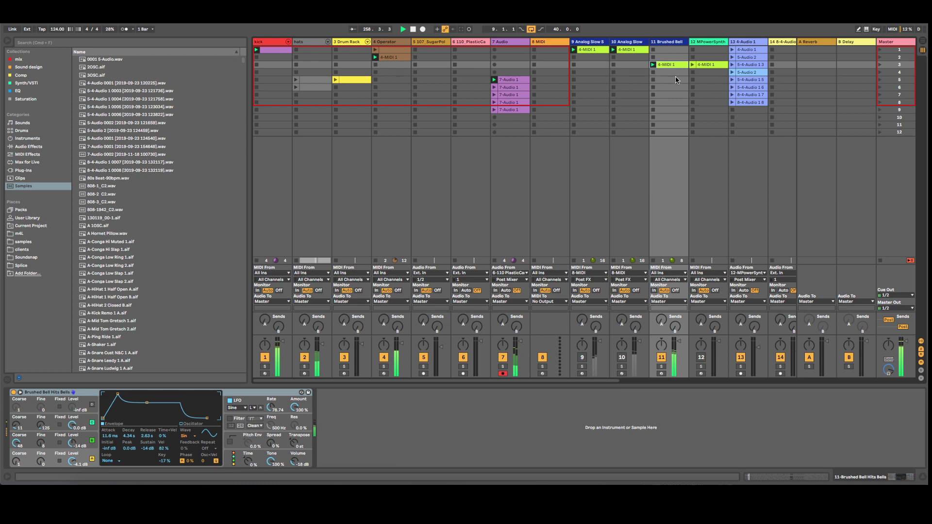
{"action": "left_click", "coordinate": [694, 65]}
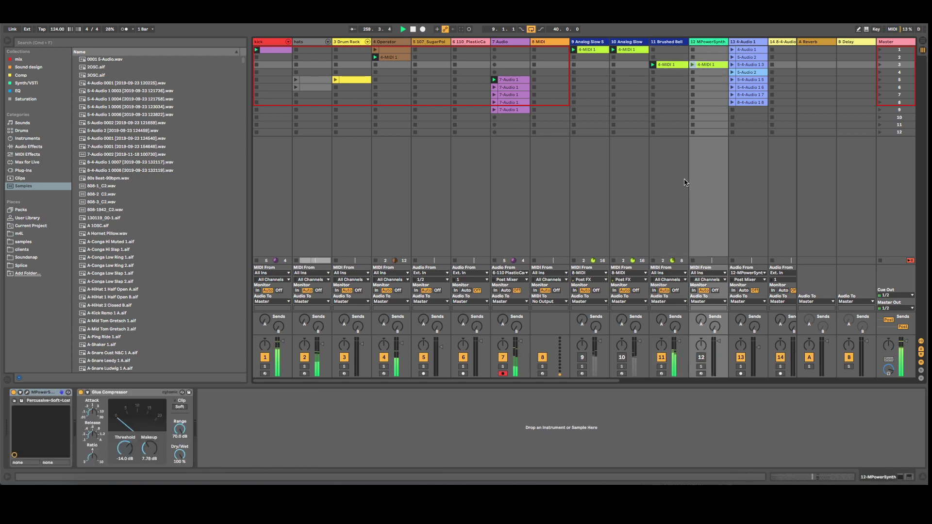
{"action": "left_click_drag", "start_coordinate": [656, 73], "coordinate": [605, 73]}
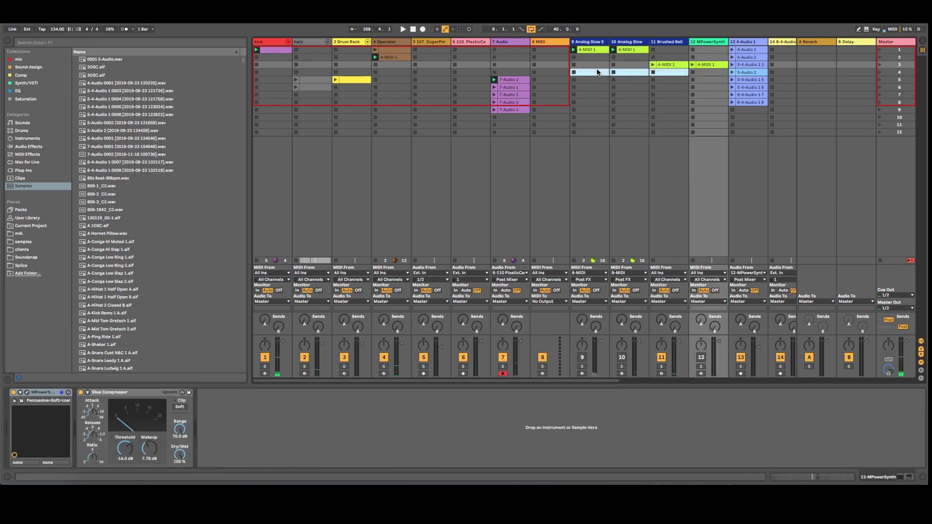
Step: Solo track 13 and play its 4-Audio 1 clip in scene 1 with the waveform shown
{"action": "left_click", "coordinate": [751, 48]}
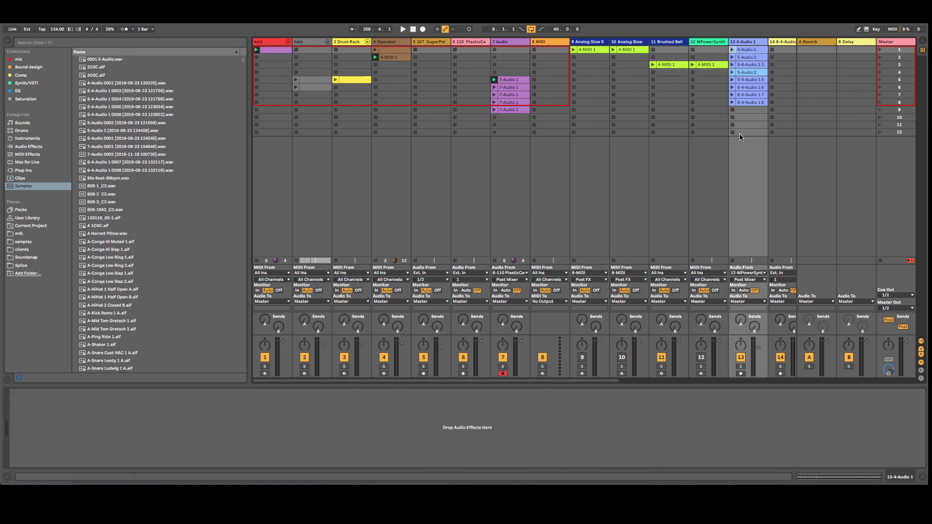
{"action": "left_click", "coordinate": [741, 366]}
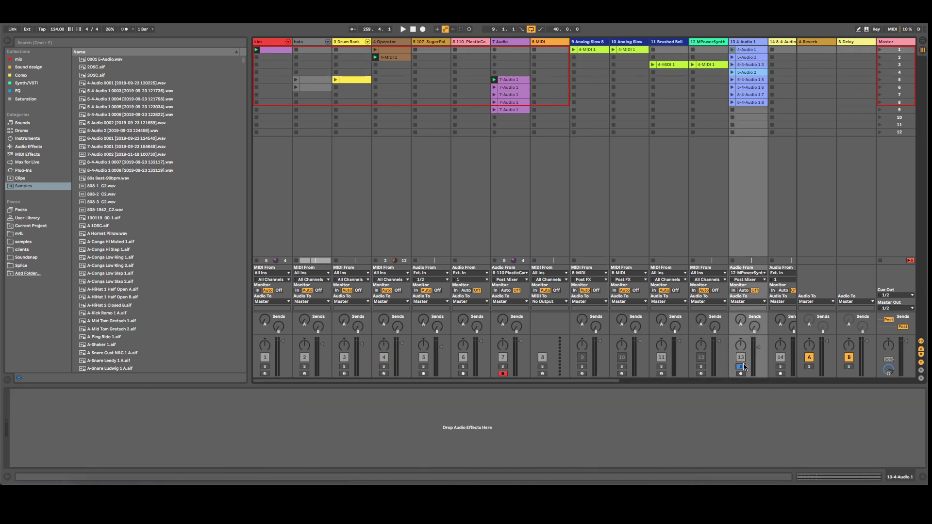
{"action": "left_click", "coordinate": [732, 49]}
{"action": "left_click", "coordinate": [744, 52]}
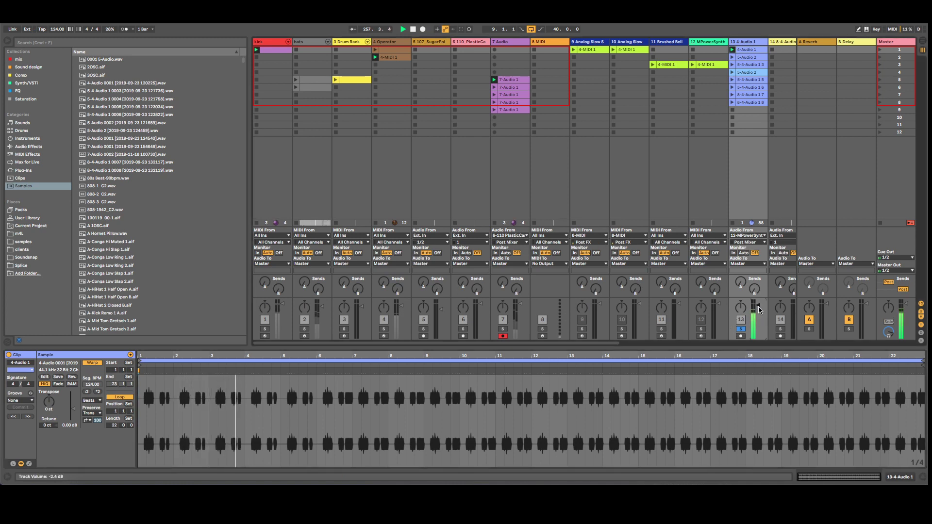
Step: Audition track 13's clips in scenes 2, 3 and 4, also playing the scene 2 clip from an earlier point in its waveform
{"action": "left_click", "coordinate": [735, 58]}
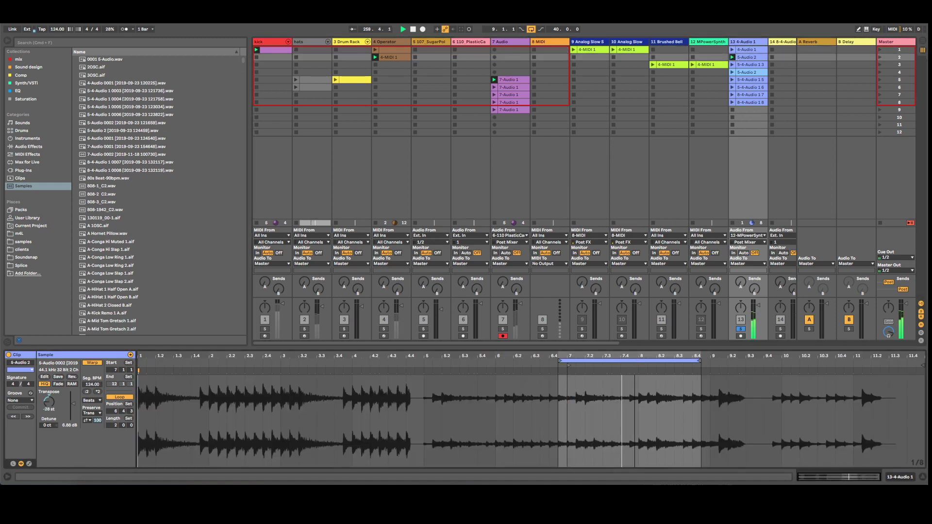
{"action": "left_click", "coordinate": [286, 389]}
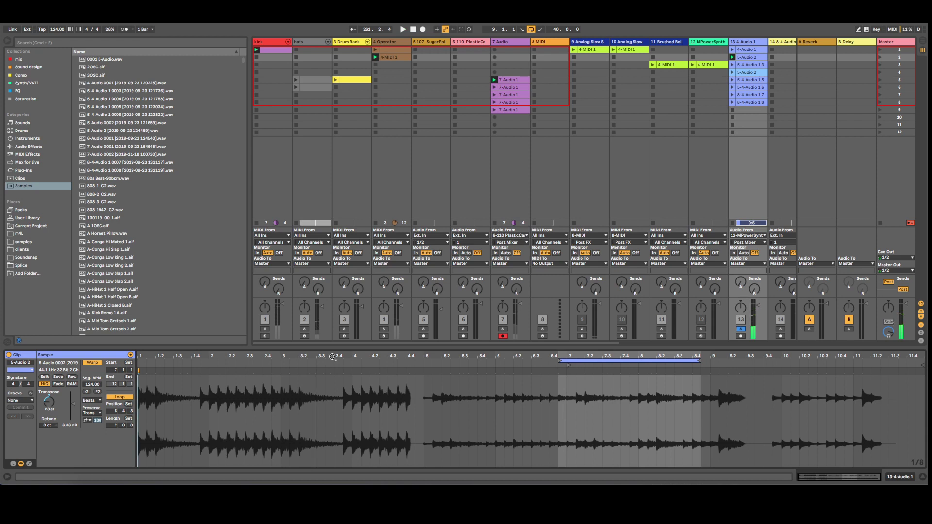
{"action": "left_click", "coordinate": [733, 65]}
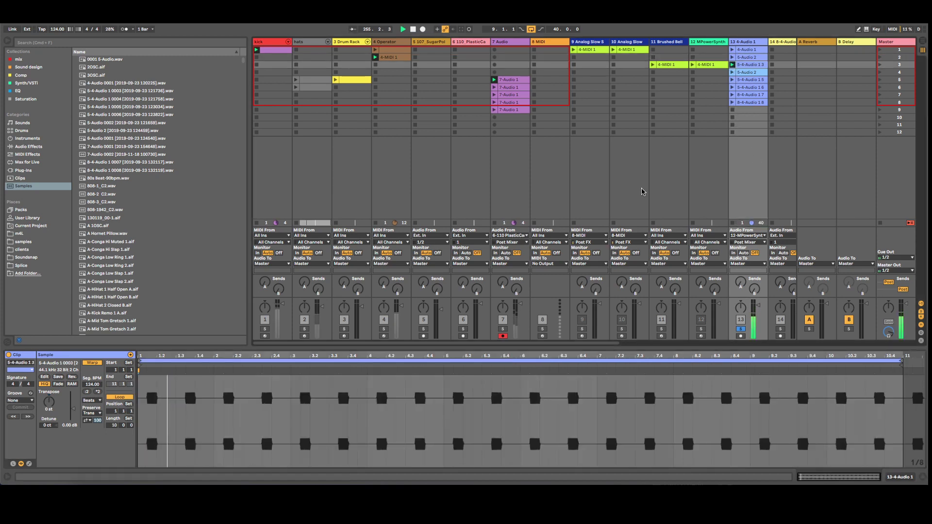
{"action": "left_click", "coordinate": [733, 73]}
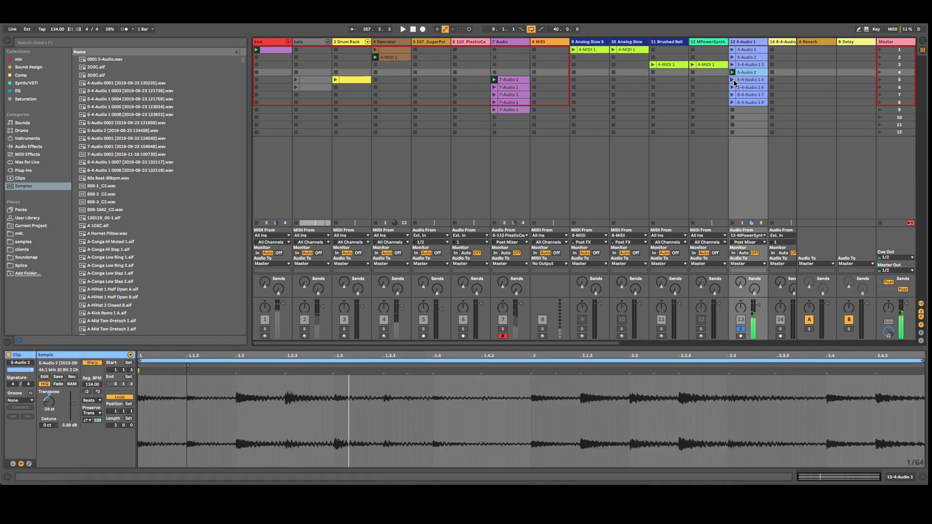
Step: Colour both 5-Audio 2 clips on track 13, in scenes 4 and 2, dark blue
{"action": "right_click", "coordinate": [747, 74]}
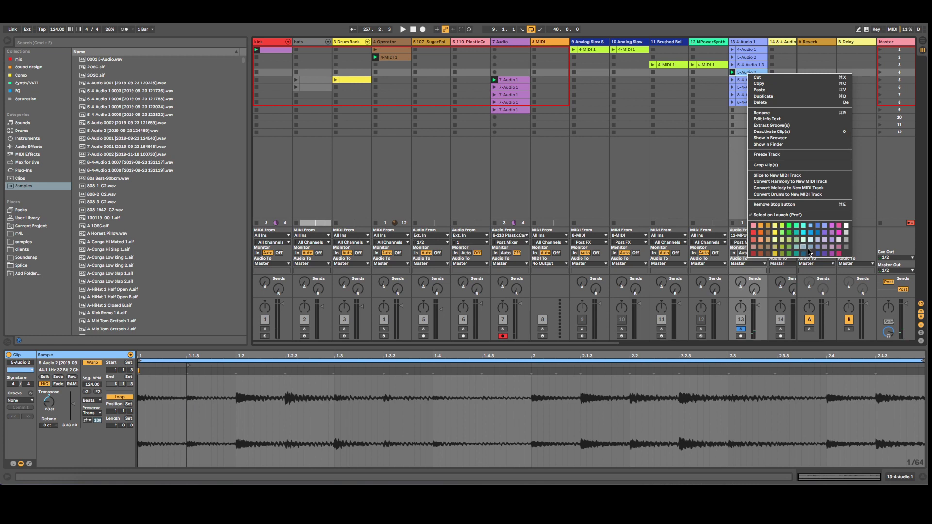
{"action": "left_click", "coordinate": [738, 61]}
{"action": "right_click", "coordinate": [746, 58]}
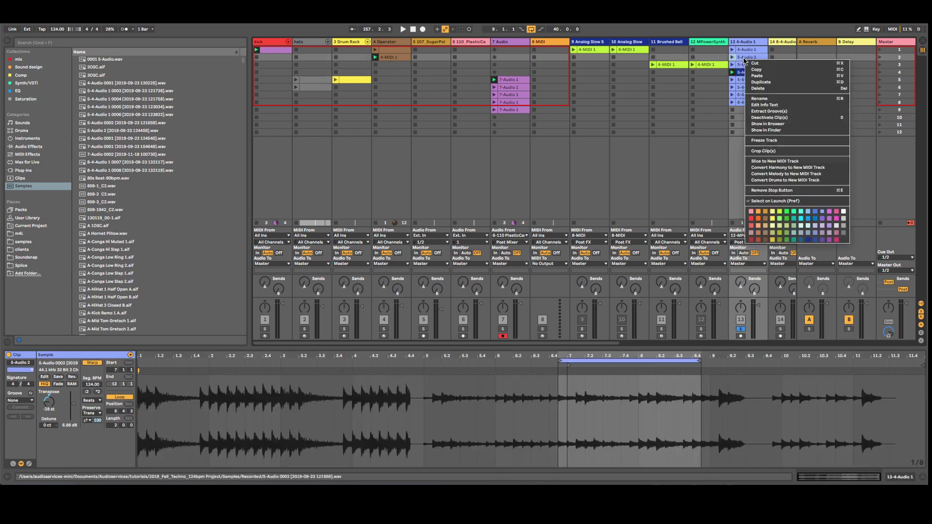
{"action": "left_click", "coordinate": [808, 241]}
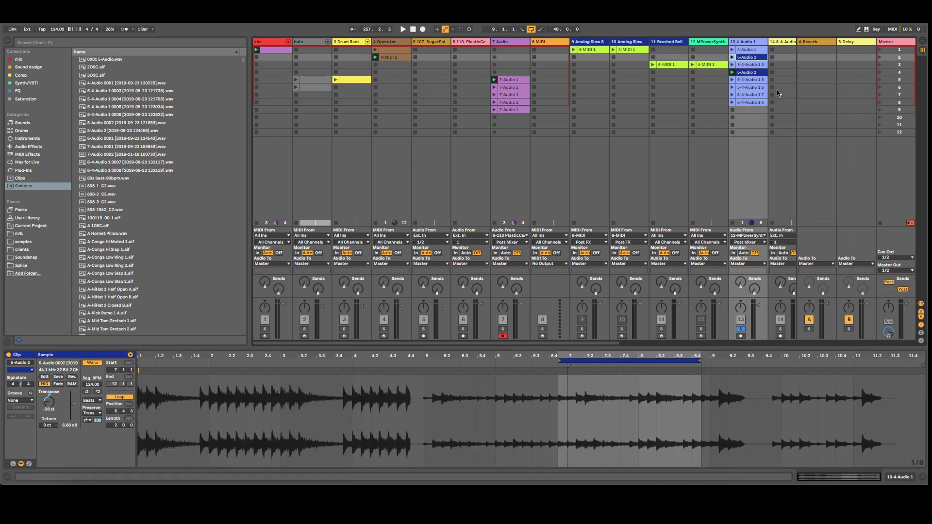
Step: Colour the 4-Audio 1 clip in scene 1 on track 13 brown
{"action": "left_click", "coordinate": [756, 51]}
{"action": "right_click", "coordinate": [756, 52]}
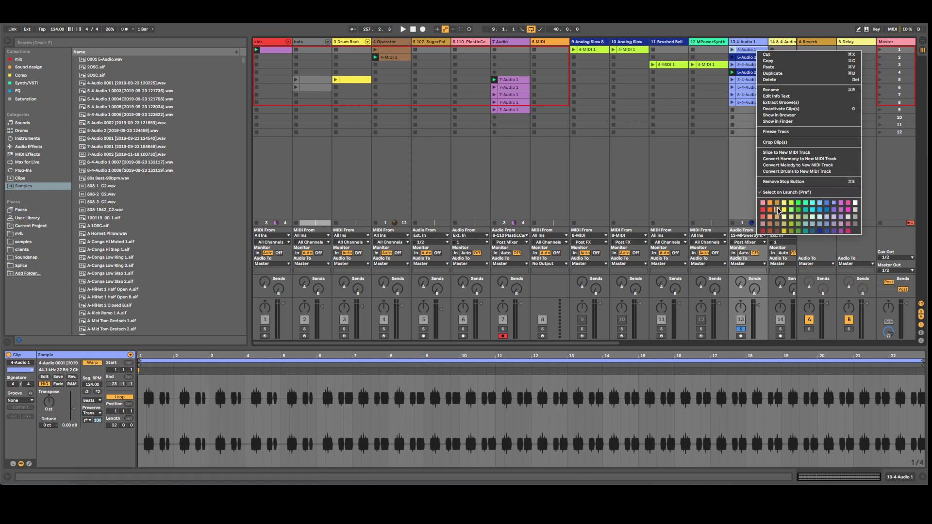
{"action": "left_click", "coordinate": [777, 231]}
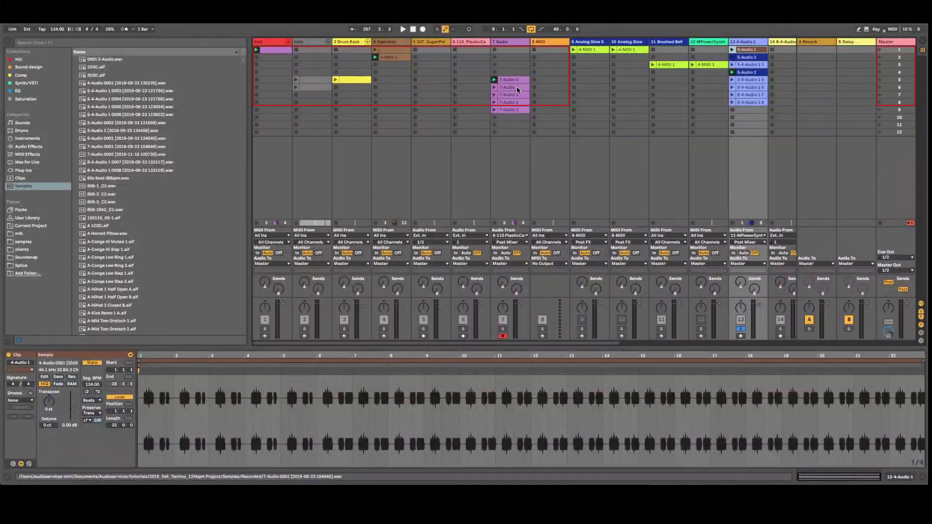
Step: Colour the four 7-Audio 1 clips in scenes 6 to 9 on track 7 orange
{"action": "left_click", "coordinate": [513, 109]}
{"action": "right_click", "coordinate": [517, 111]}
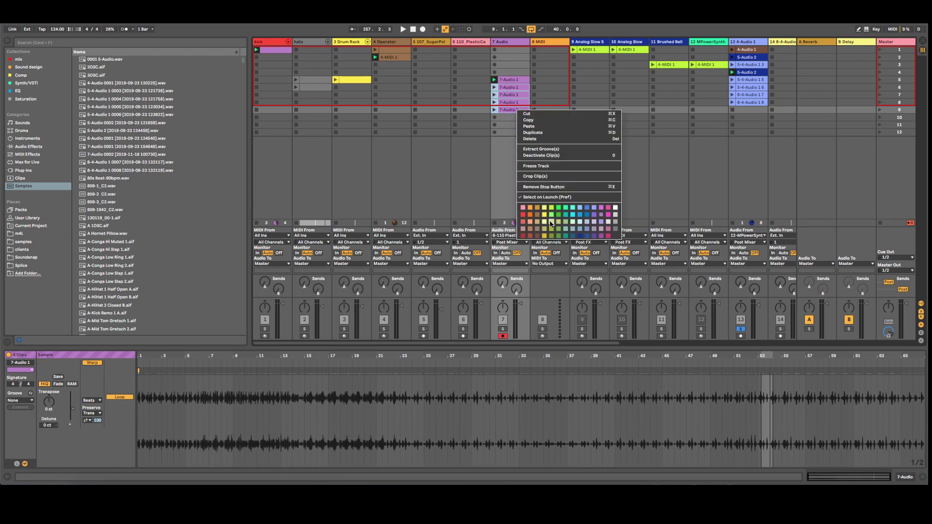
{"action": "left_click", "coordinate": [529, 215]}
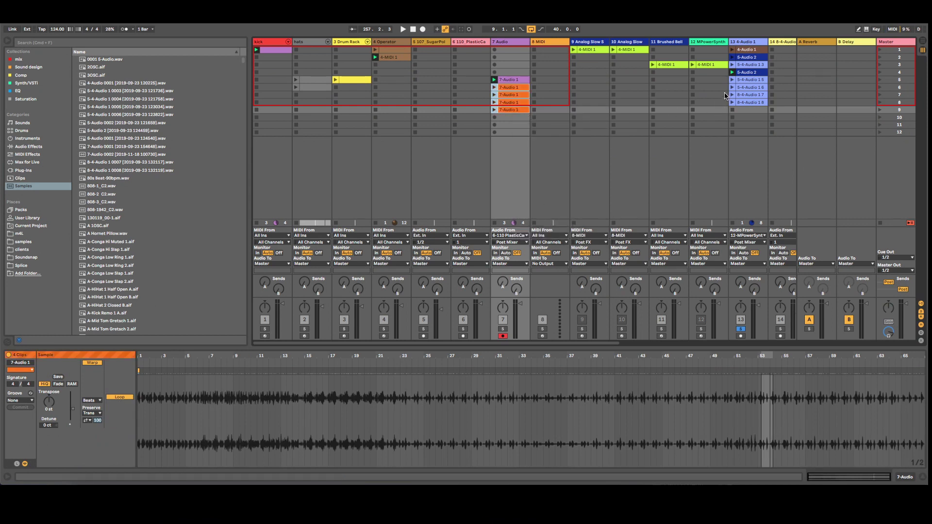
Step: Audition the scene 5 clip on track 13 and colour it dark blue
{"action": "left_click", "coordinate": [733, 80]}
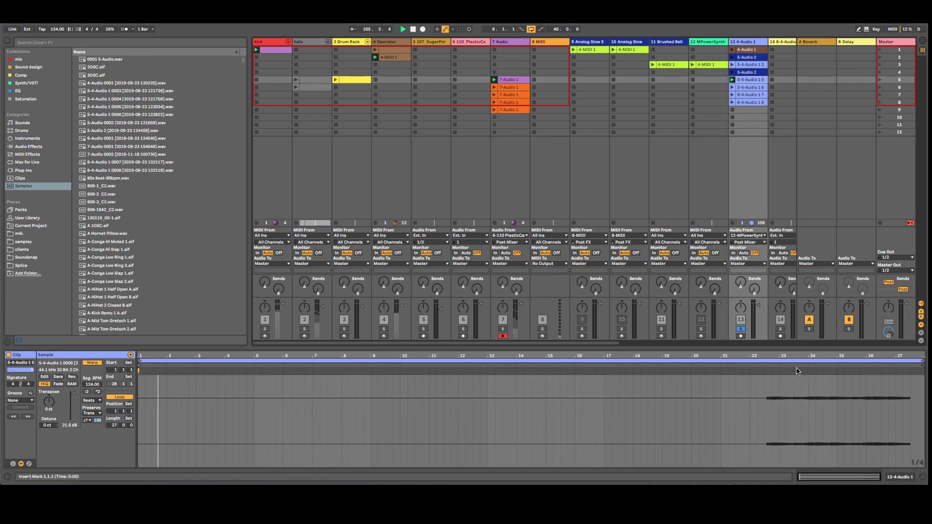
{"action": "right_click", "coordinate": [748, 80]}
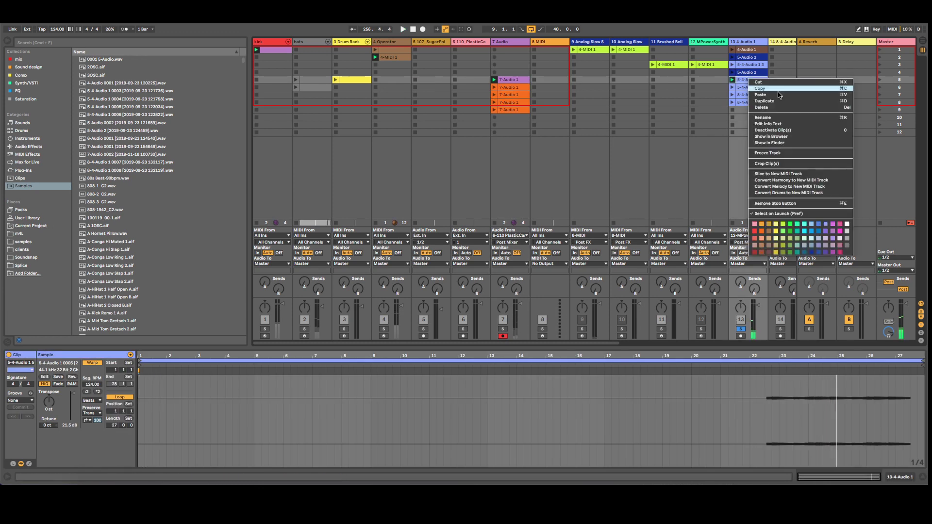
{"action": "left_click", "coordinate": [811, 253]}
Step: Audition the scene 6 clip on track 13, raising its gain to 3.44 dB and its transposition
{"action": "left_click", "coordinate": [732, 88]}
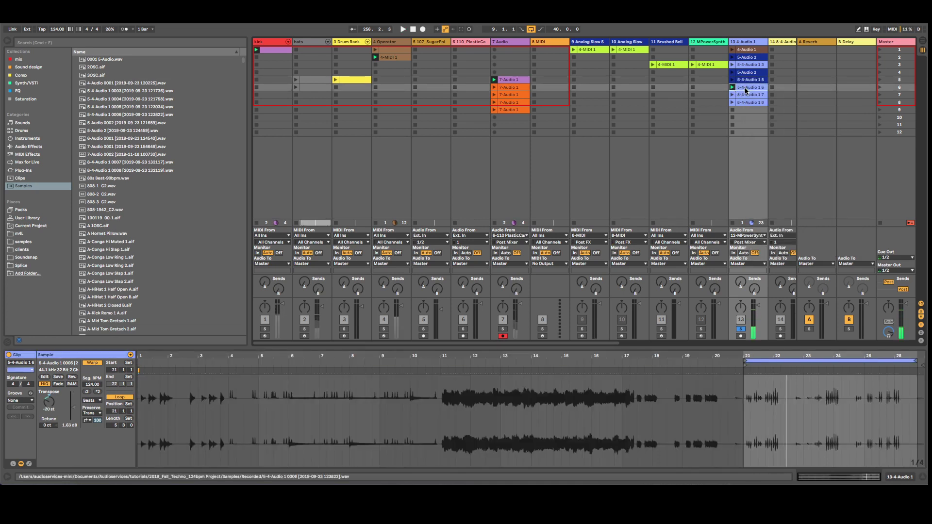
{"action": "right_click", "coordinate": [746, 91]}
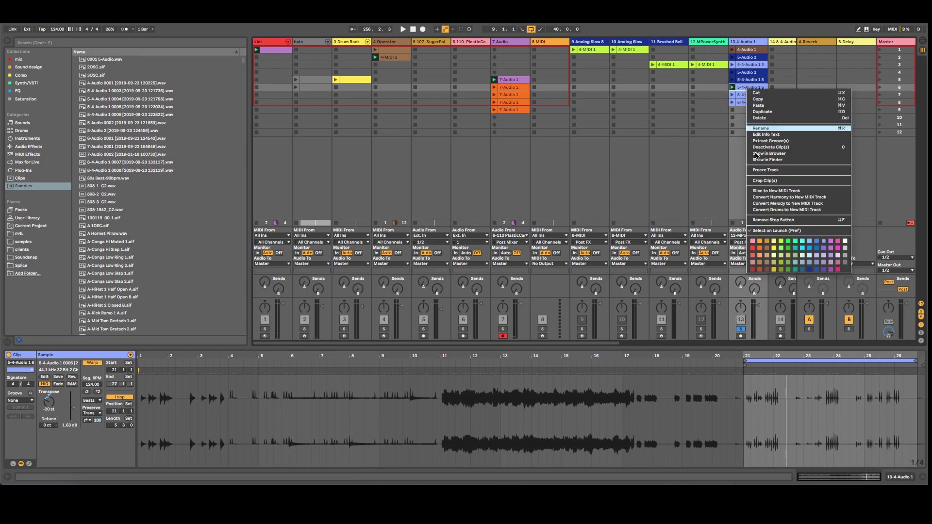
{"action": "left_click", "coordinate": [760, 195]}
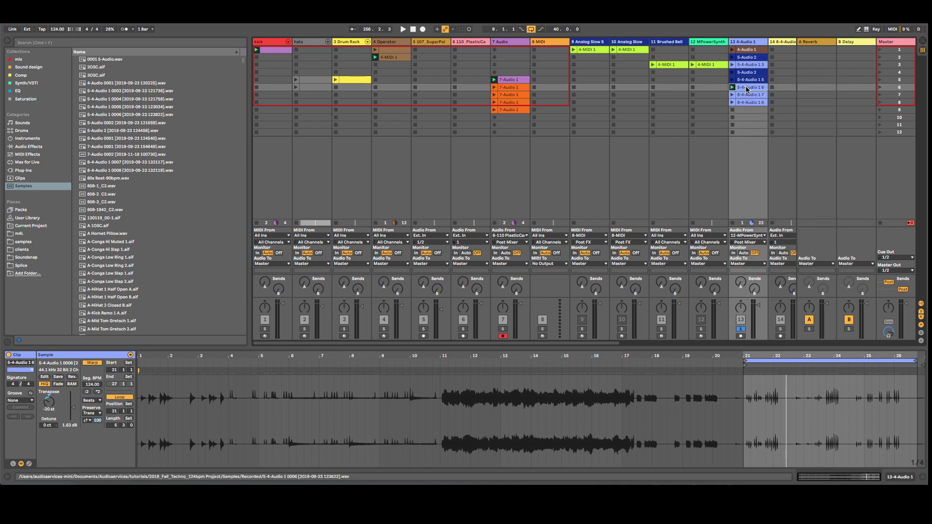
{"action": "left_click", "coordinate": [500, 364]}
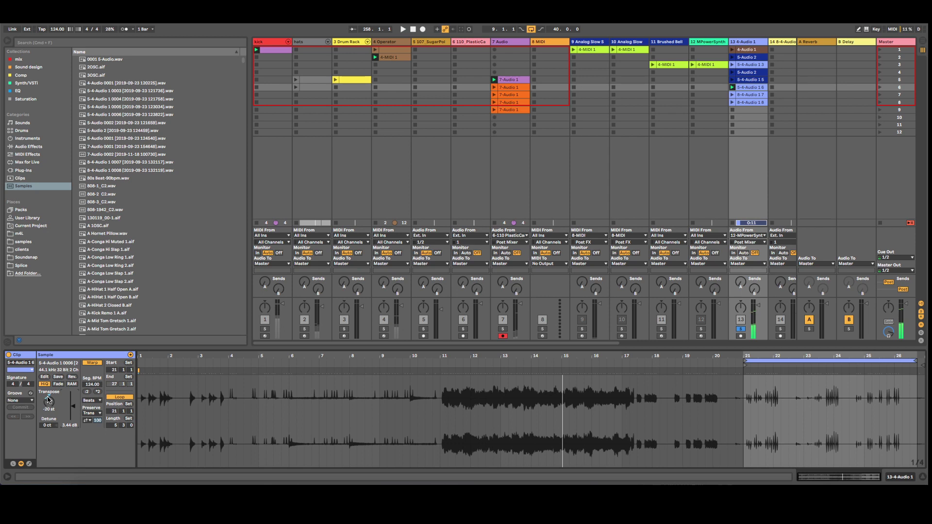
{"action": "left_click_drag", "start_coordinate": [49, 398], "coordinate": [49, 383]}
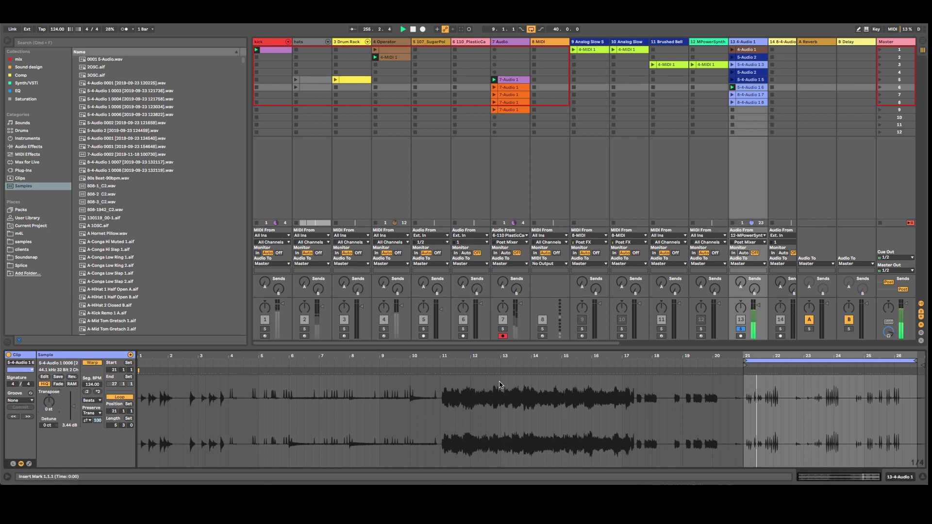
Step: Audition the scene 6 clip from several earlier points in its waveform and loop bars 5 to 11
{"action": "left_click", "coordinate": [753, 90]}
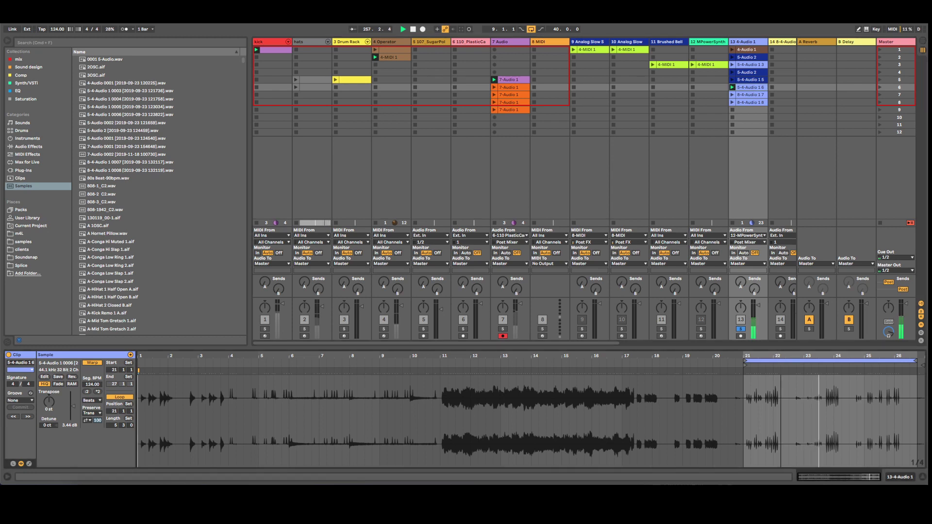
{"action": "left_click", "coordinate": [250, 364]}
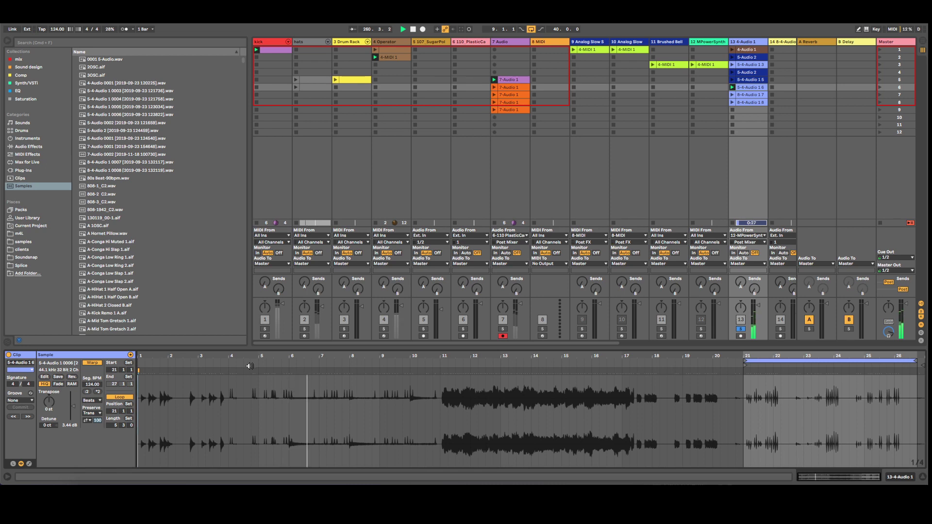
{"action": "left_click", "coordinate": [253, 364]}
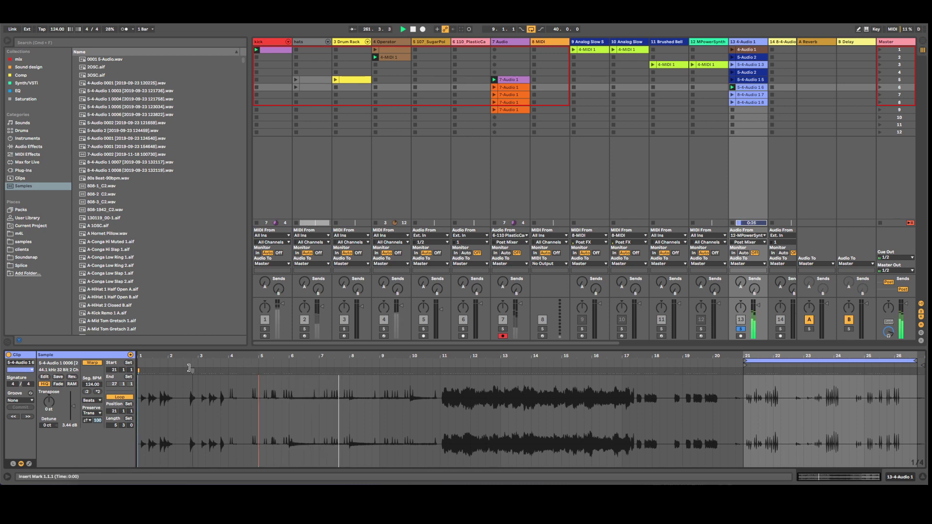
{"action": "left_click", "coordinate": [190, 362]}
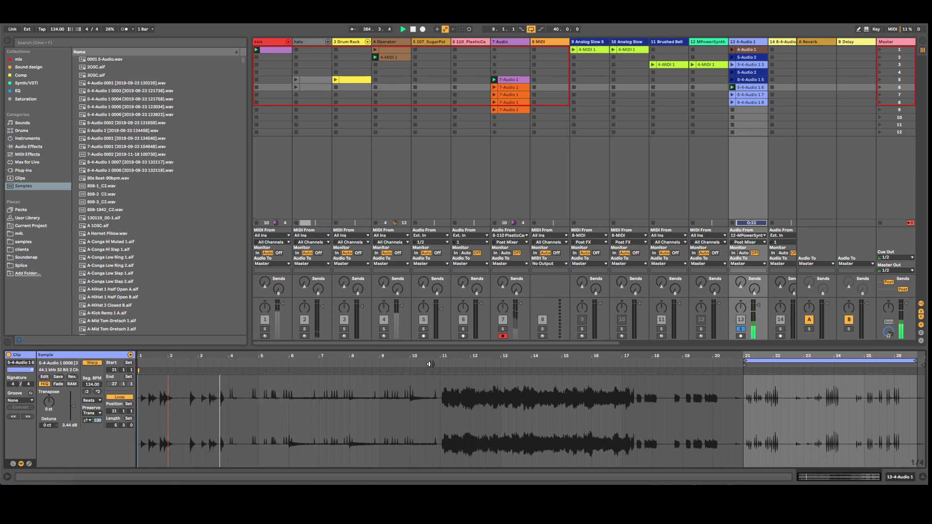
{"action": "left_click", "coordinate": [289, 363]}
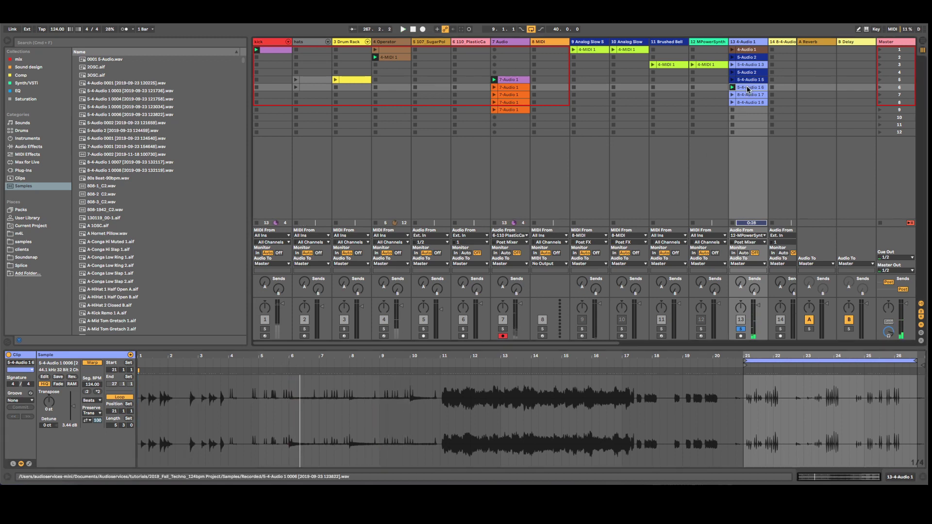
{"action": "left_click_drag", "start_coordinate": [258, 412], "coordinate": [439, 420]}
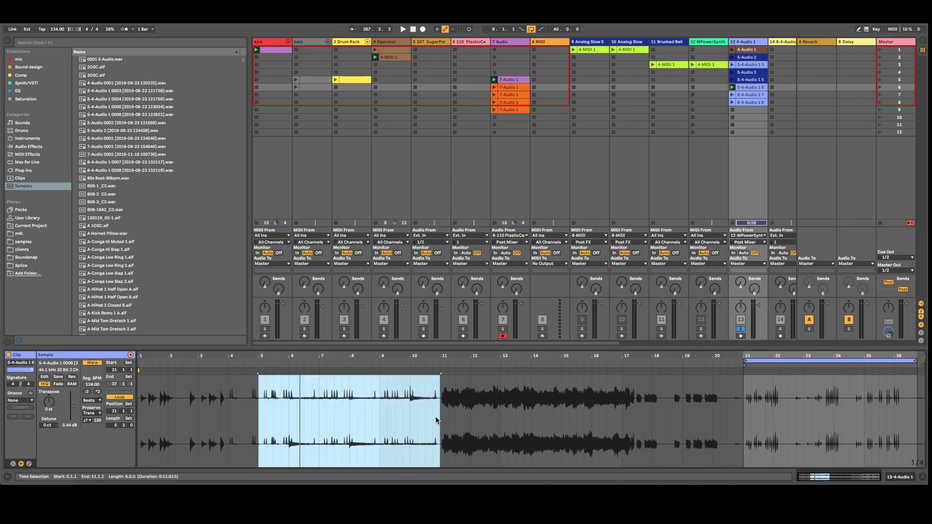
{"action": "key", "text": "super+l"}
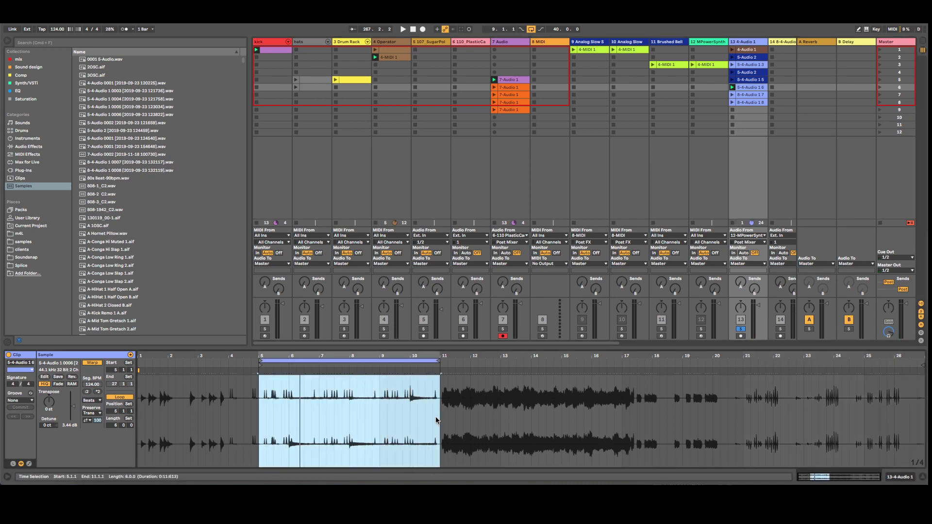
Step: Copy the scene 6 clip on track 13 into scene 12 and colour the copy dark blue
{"action": "left_click", "coordinate": [757, 89]}
{"action": "left_click", "coordinate": [751, 132]}
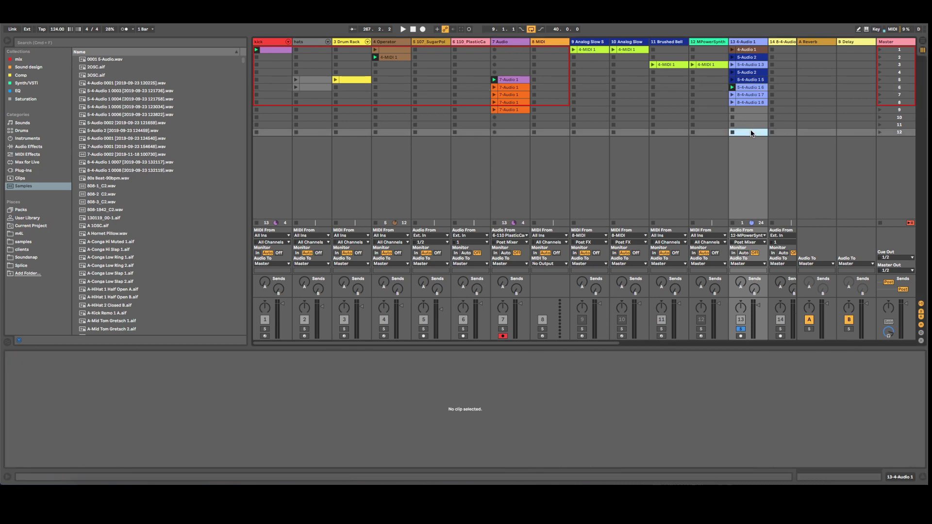
{"action": "key", "text": "super+v"}
{"action": "right_click", "coordinate": [751, 133]}
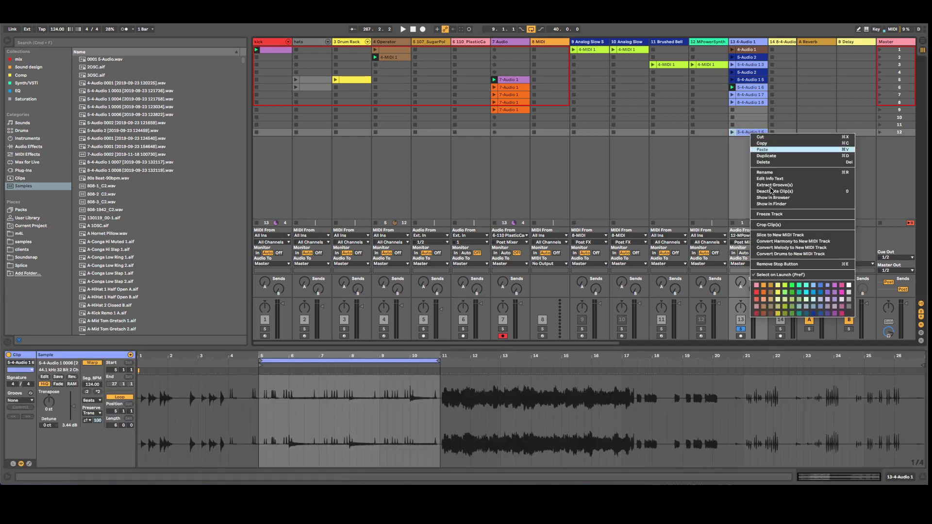
{"action": "left_click", "coordinate": [813, 314]}
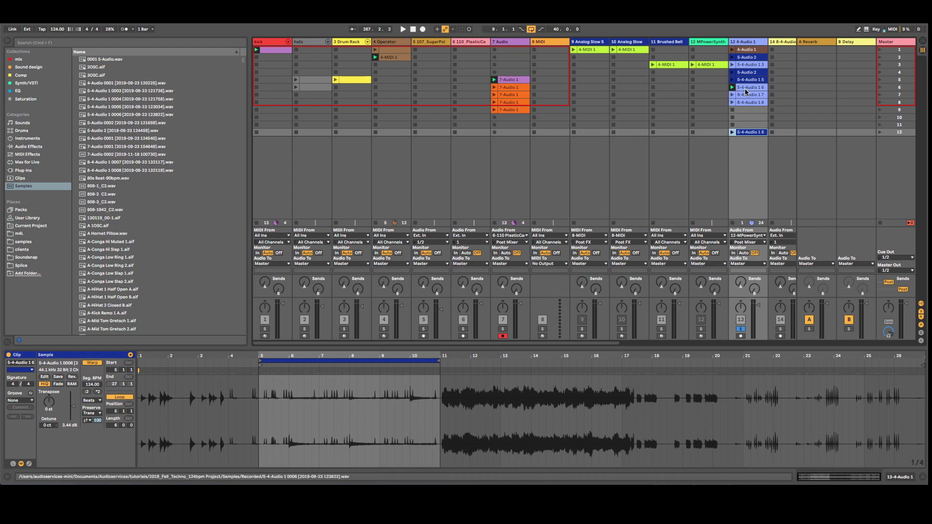
Step: Audition the scene 6 clip's new loop on track 13, followed by the scene 7 clip
{"action": "left_click", "coordinate": [736, 89]}
{"action": "left_click", "coordinate": [732, 87]}
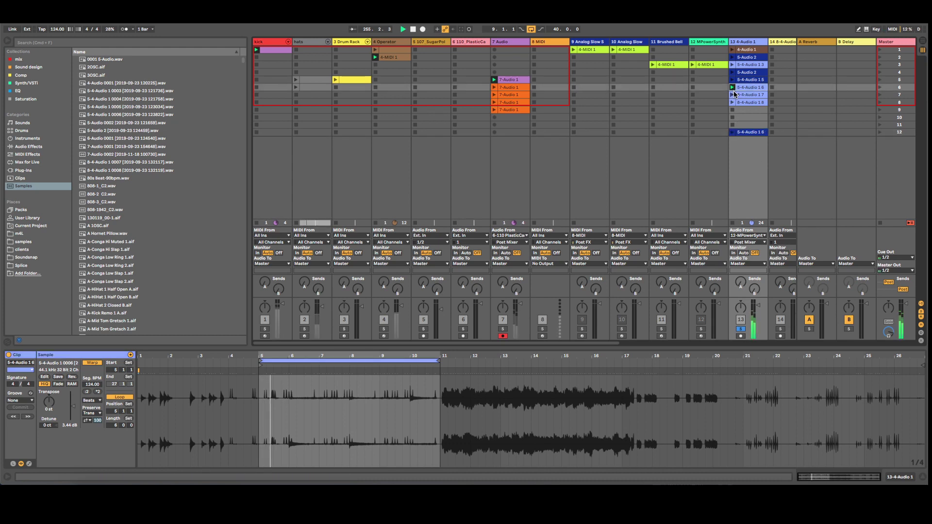
{"action": "left_click", "coordinate": [733, 95]}
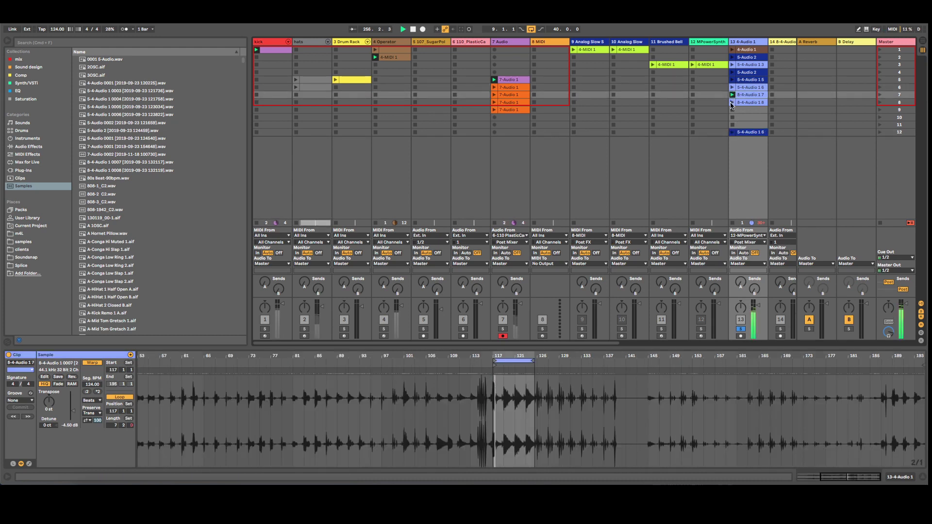
Step: Move the scene 7 clip's loop along its full waveform so that it starts at bar 163
{"action": "key", "text": "minus"}
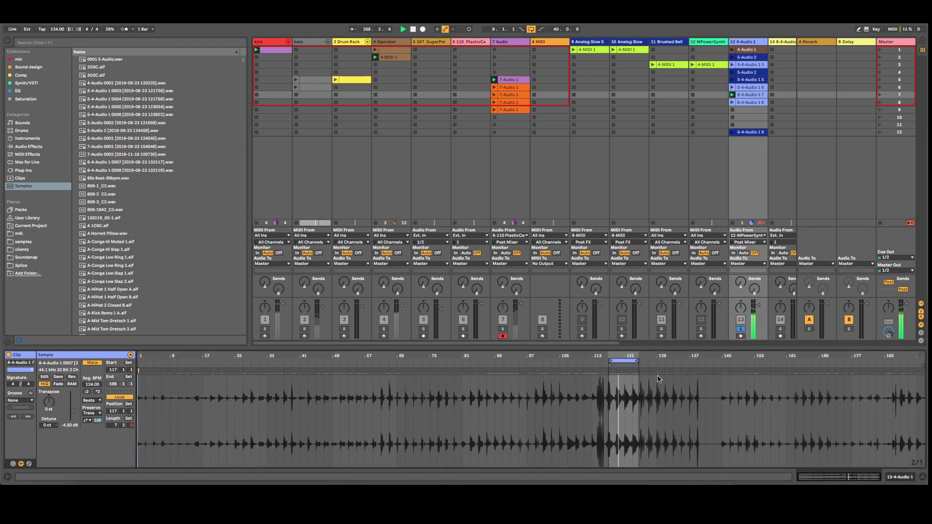
{"action": "left_click_drag", "start_coordinate": [624, 358], "coordinate": [740, 367]}
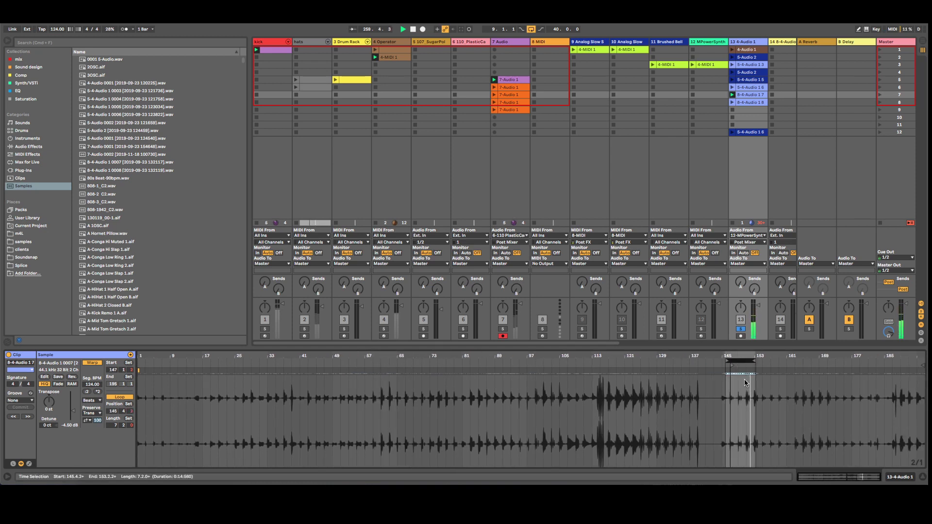
{"action": "mouse_move", "coordinate": [742, 361]}
{"action": "left_mouse_down"}
{"action": "mouse_move", "coordinate": [812, 366]}
{"action": "mouse_move", "coordinate": [755, 356]}
{"action": "left_mouse_up"}
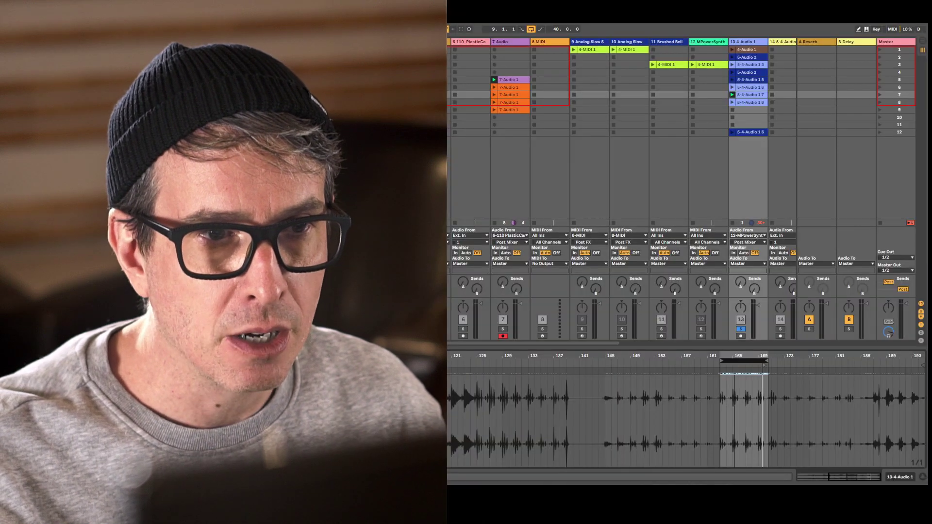
{"action": "left_click_drag", "start_coordinate": [757, 357], "coordinate": [501, 354]}
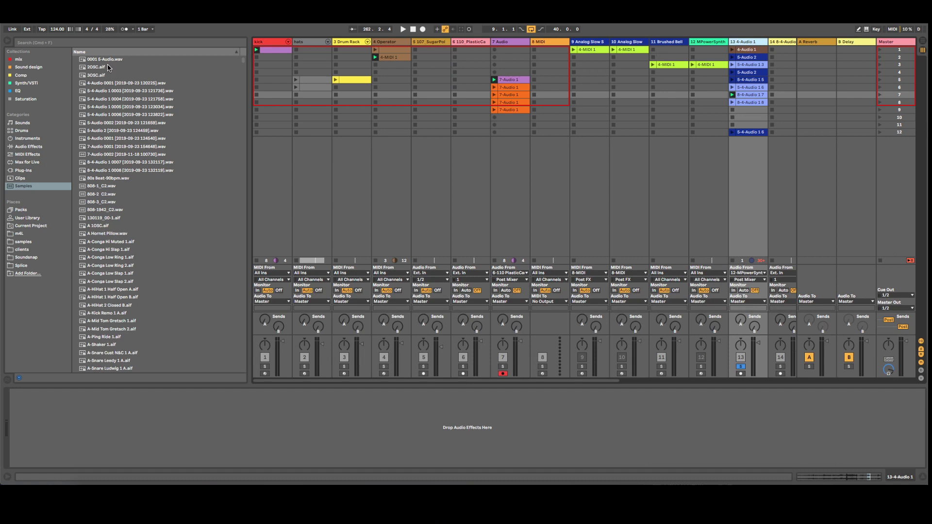
Step: Add an Auto Filter to track 13 and lower its low-pass cutoff below 200 Hz while the scene 7 clip plays
{"action": "left_click", "coordinate": [30, 146]}
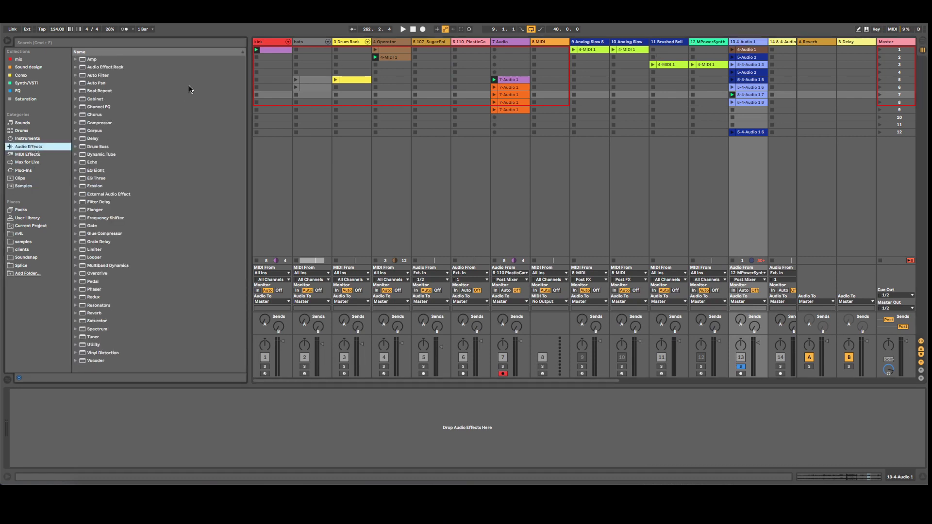
{"action": "left_click", "coordinate": [100, 76]}
{"action": "key", "text": "Return"}
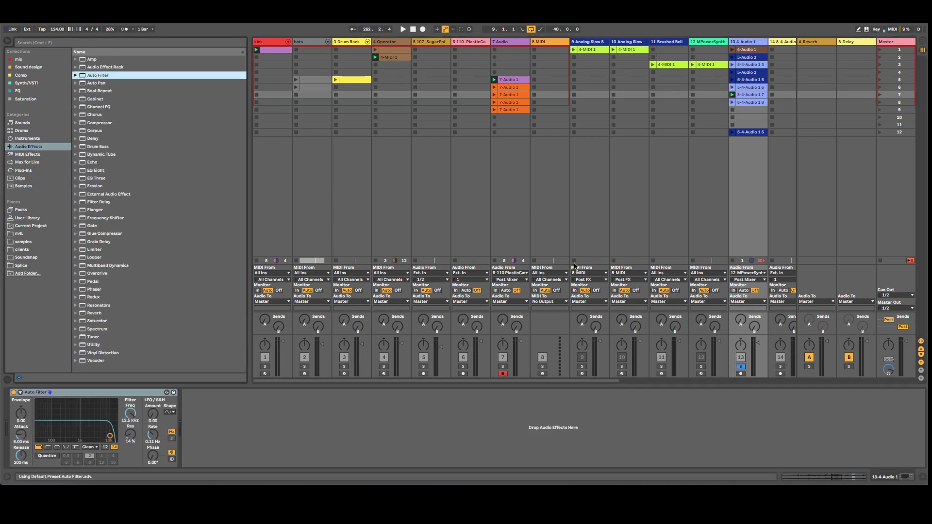
{"action": "left_click_drag", "start_coordinate": [111, 436], "coordinate": [71, 432]}
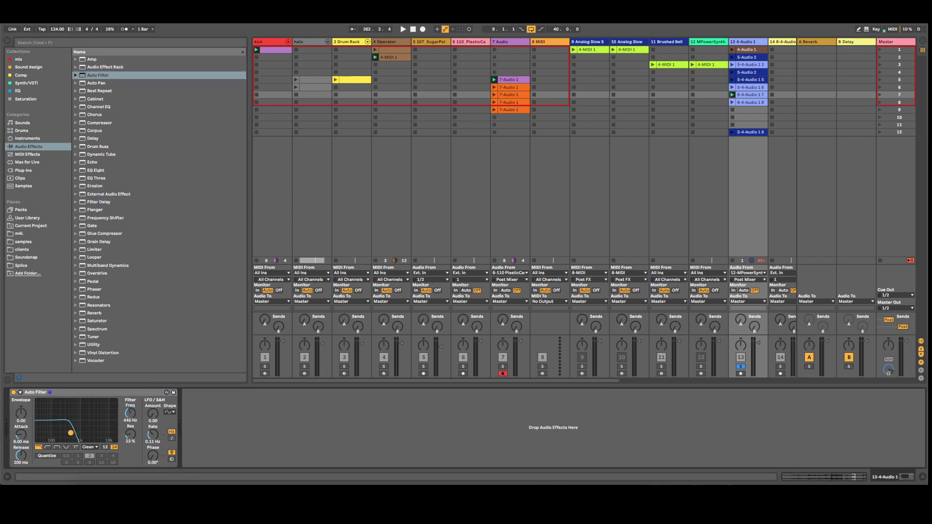
{"action": "left_click", "coordinate": [732, 94]}
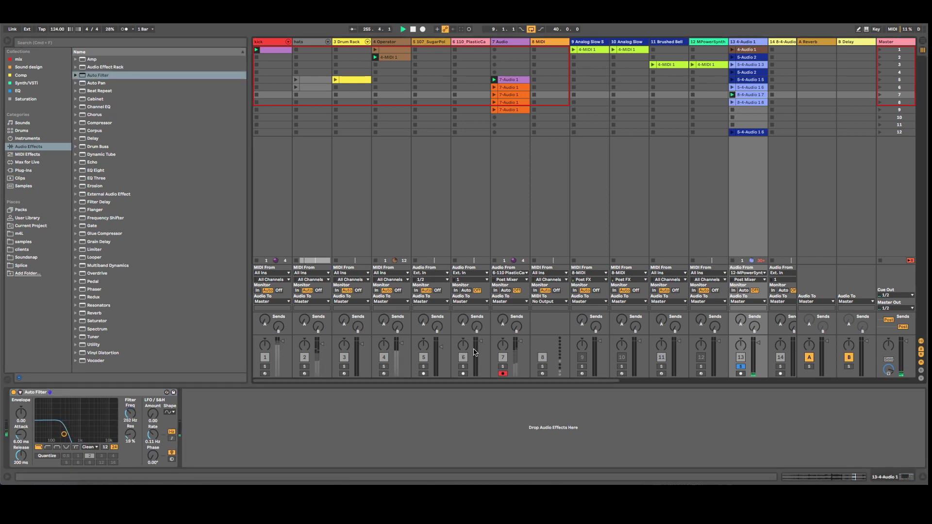
{"action": "left_click_drag", "start_coordinate": [63, 445], "coordinate": [60, 443]}
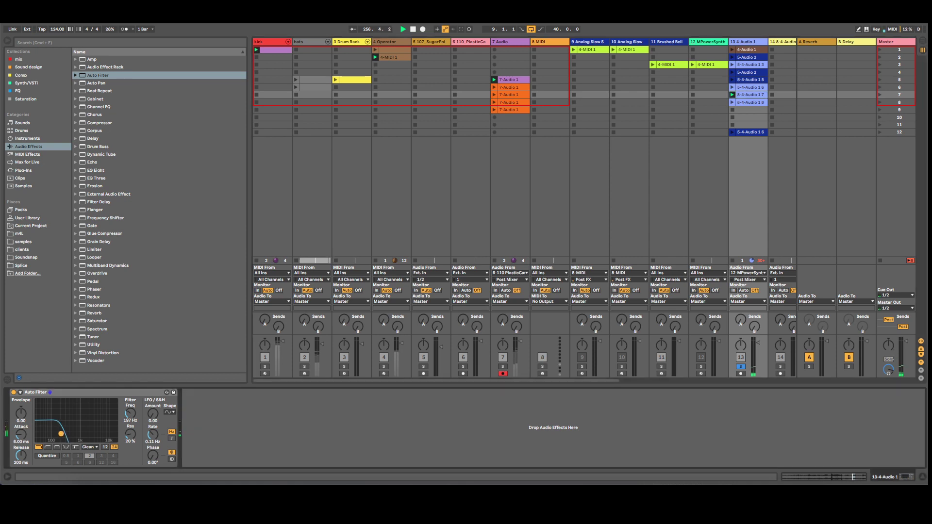
Step: Add a Utility with boosted gain after the Auto Filter and raise the filter to about 347 Hz with 41% resonance
{"action": "left_click_drag", "start_coordinate": [121, 346], "coordinate": [225, 384]}
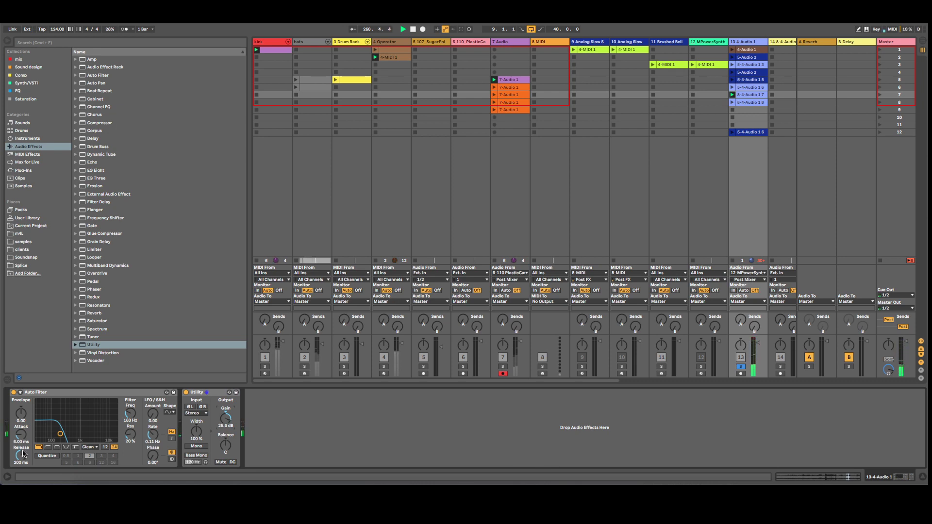
{"action": "left_click_drag", "start_coordinate": [58, 432], "coordinate": [71, 429]}
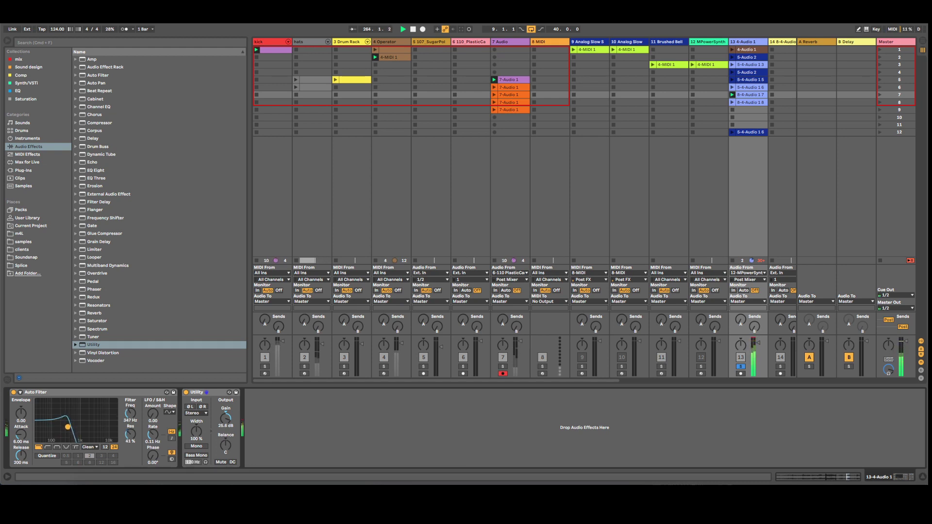
{"action": "left_click", "coordinate": [743, 95]}
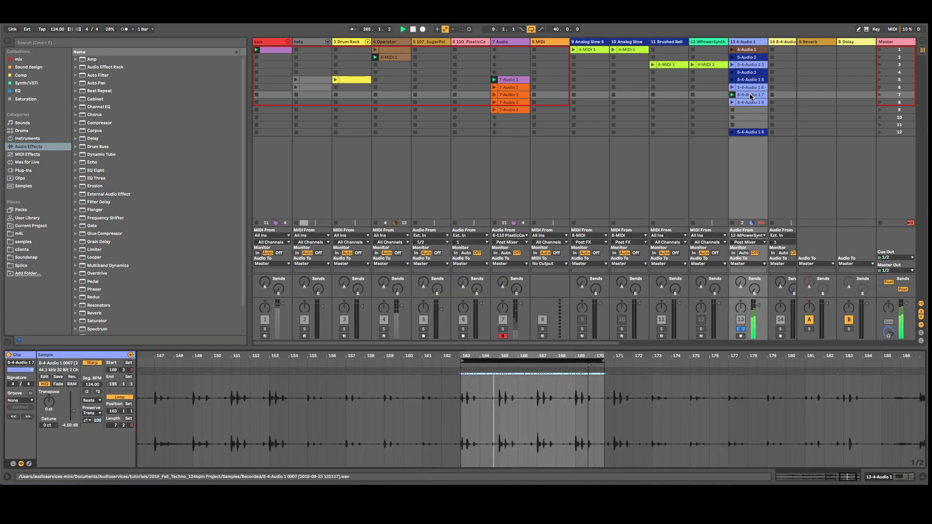
Step: Transpose the scene 7 clip on track 13 down to -27 semitones
{"action": "left_click_drag", "start_coordinate": [51, 403], "coordinate": [51, 440]}
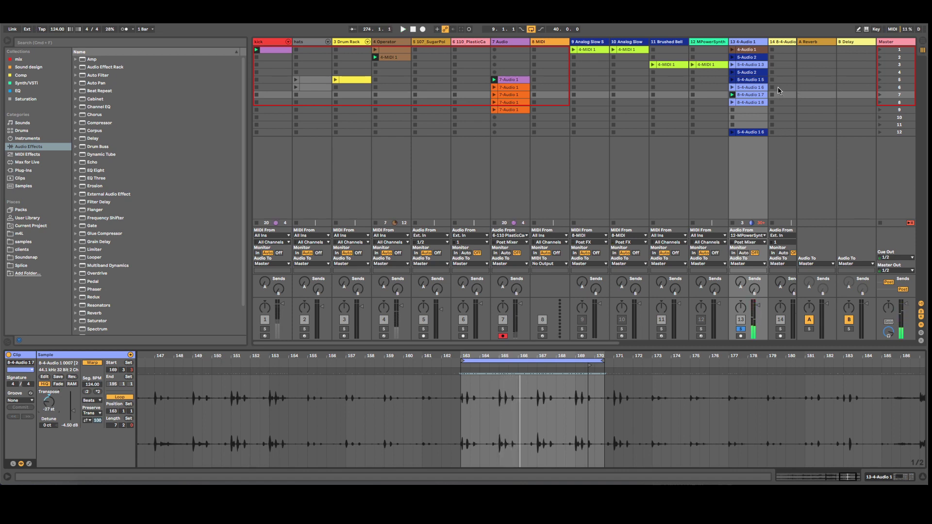
{"action": "left_click", "coordinate": [758, 93]}
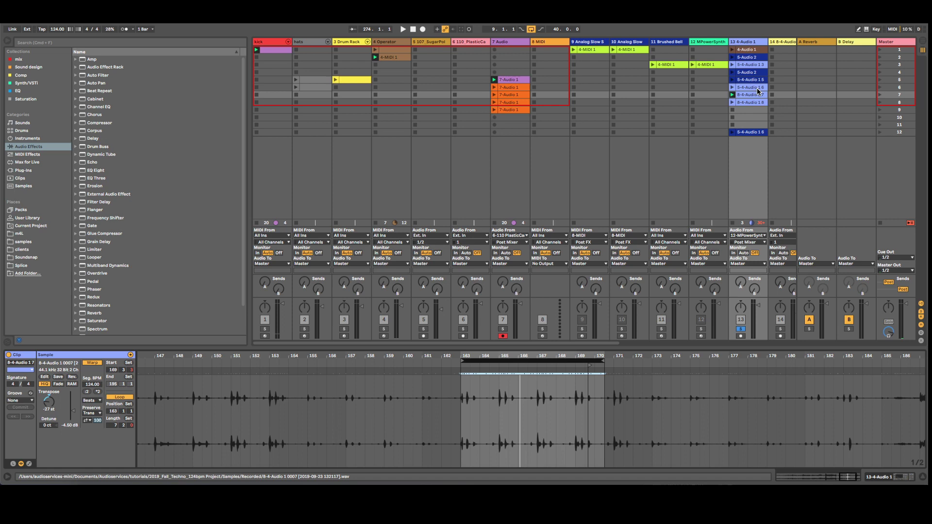
Step: Switch track 13's Auto Filter to high-pass at about 1.78 kHz with 16% resonance and lower the track volume to about -15 dB
{"action": "key", "text": "shift+Tab"}
{"action": "left_click", "coordinate": [51, 447]}
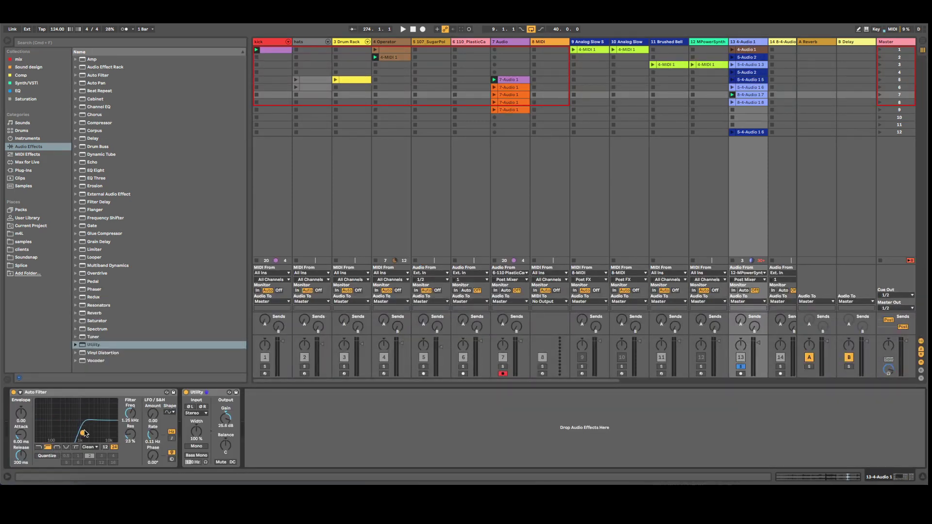
{"action": "key", "text": "space"}
{"action": "mouse_move", "coordinate": [95, 437]}
{"action": "left_mouse_down"}
{"action": "mouse_move", "coordinate": [103, 439]}
{"action": "mouse_move", "coordinate": [88, 435]}
{"action": "left_mouse_up"}
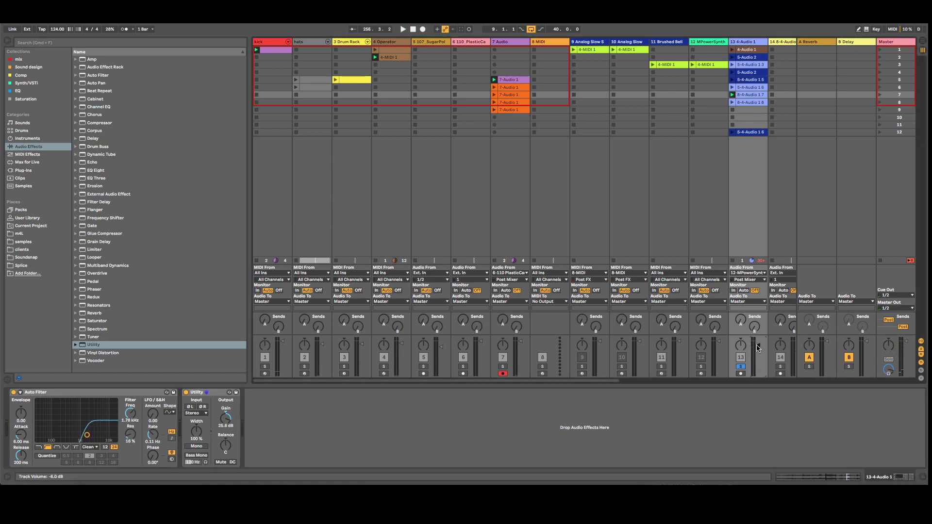
{"action": "key", "text": "space"}
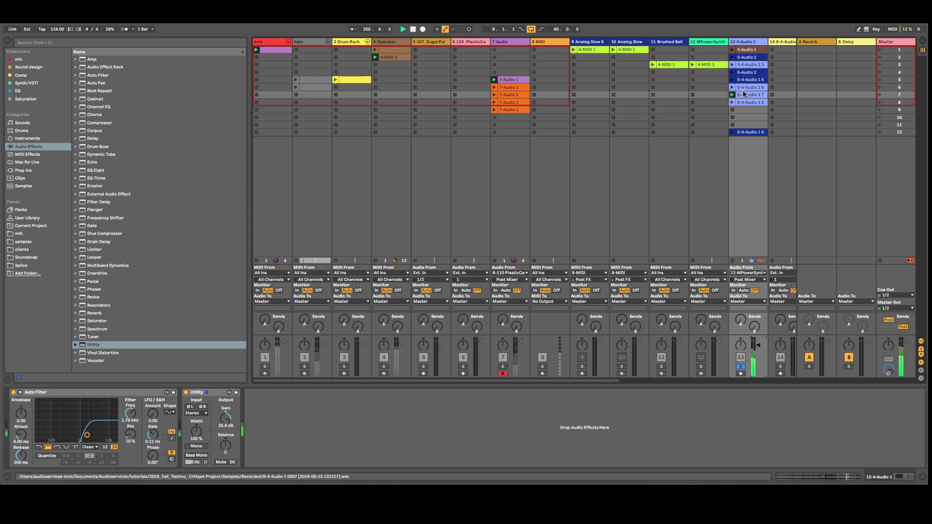
{"action": "left_click_drag", "start_coordinate": [757, 345], "coordinate": [758, 349]}
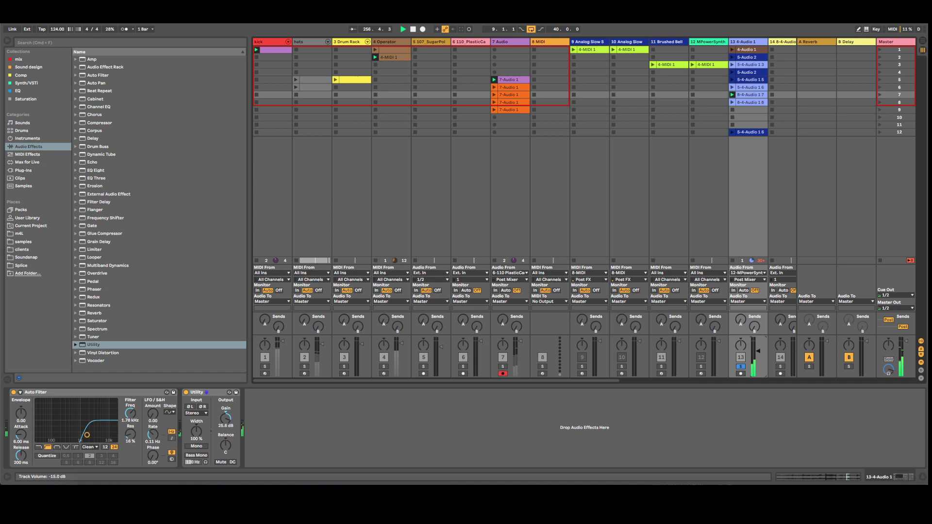
Step: Turn off transient looping in the scene 7 clip's Beats warp settings and play the clip
{"action": "left_click", "coordinate": [750, 95]}
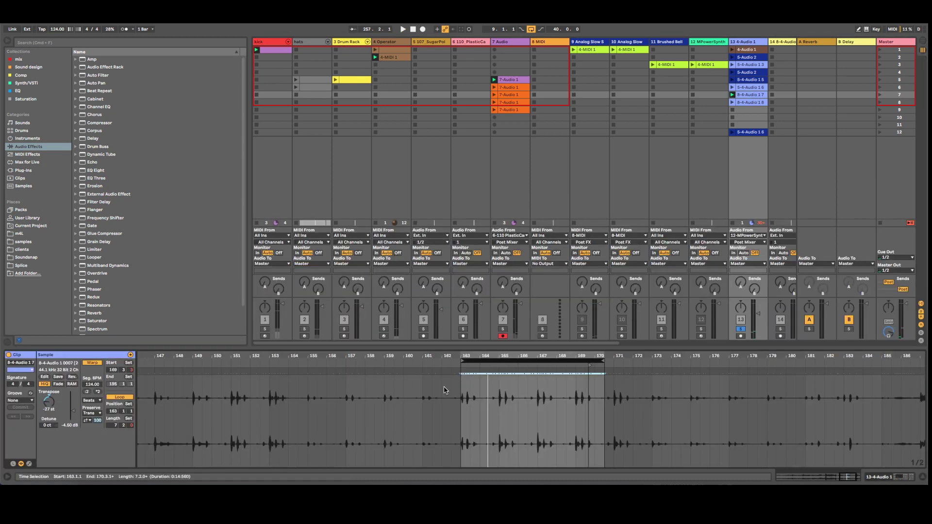
{"action": "left_click", "coordinate": [90, 421]}
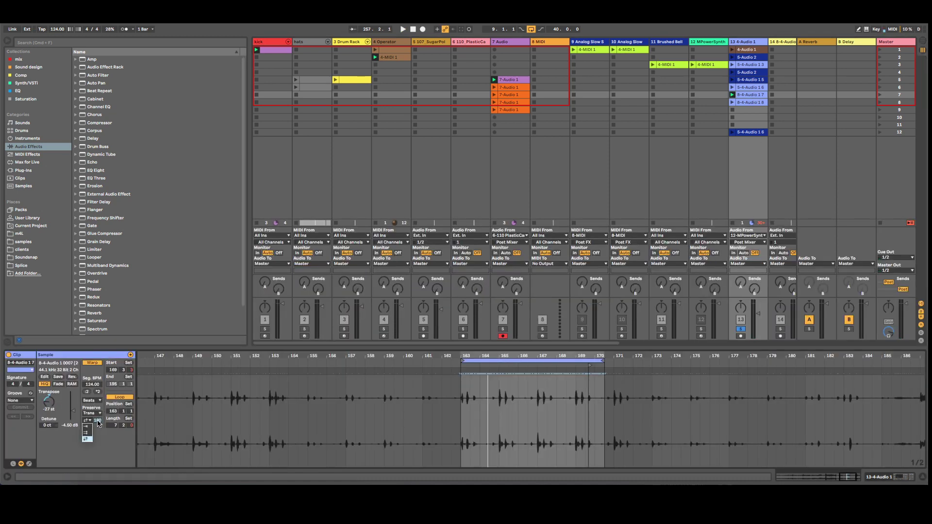
{"action": "left_click", "coordinate": [88, 427]}
{"action": "key", "text": "space"}
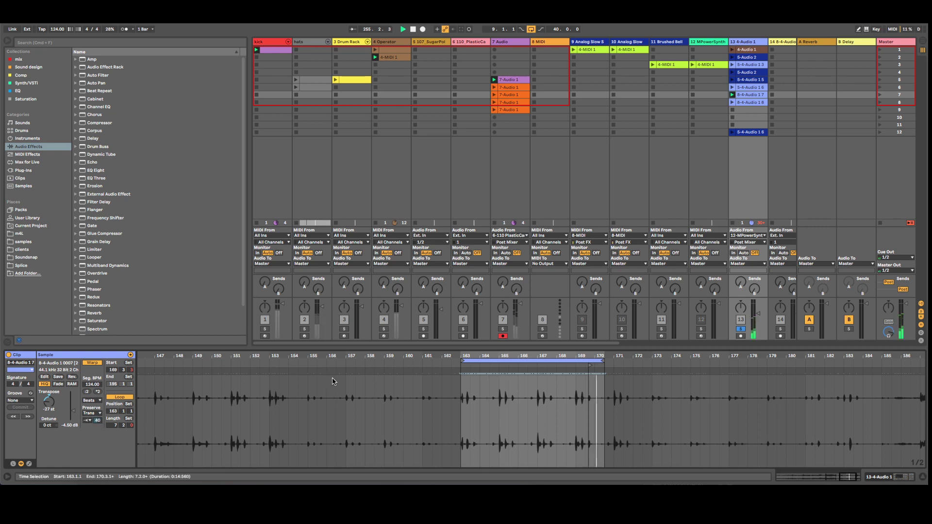
Step: Add a warp marker on the scene 7 clip's hit at bar 165 and loop one bar starting at 165.1.1
{"action": "left_click", "coordinate": [499, 376]}
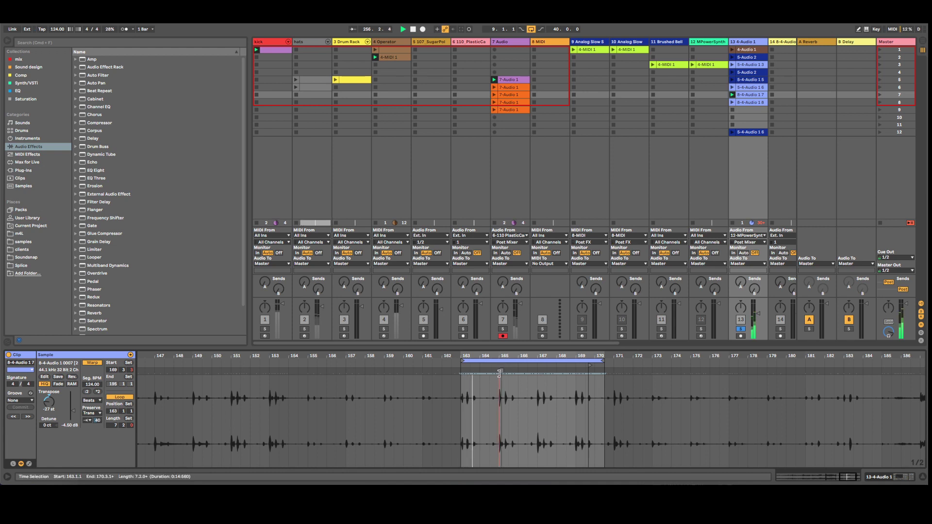
{"action": "key", "text": "super+a"}
{"action": "left_click", "coordinate": [499, 386]}
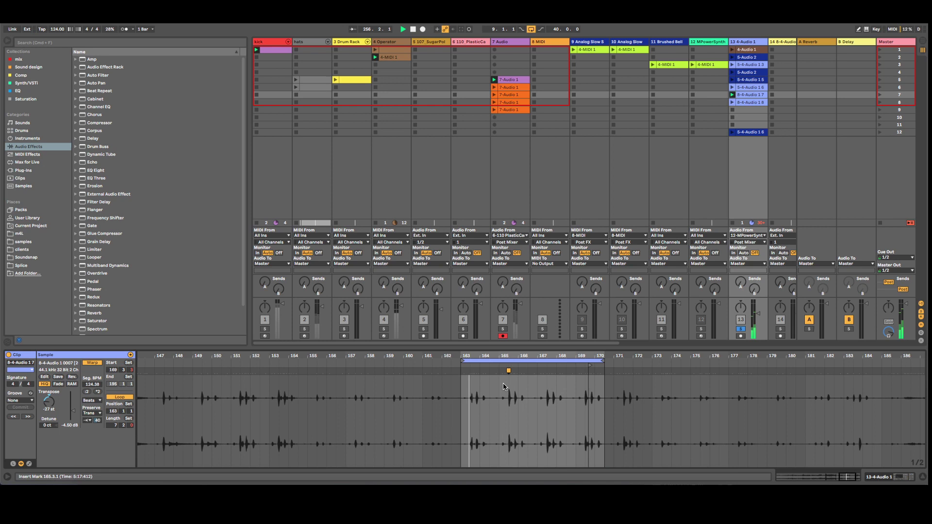
{"action": "left_click_drag", "start_coordinate": [499, 387], "coordinate": [515, 383]}
{"action": "key", "text": "super+l"}
{"action": "key", "text": "space"}
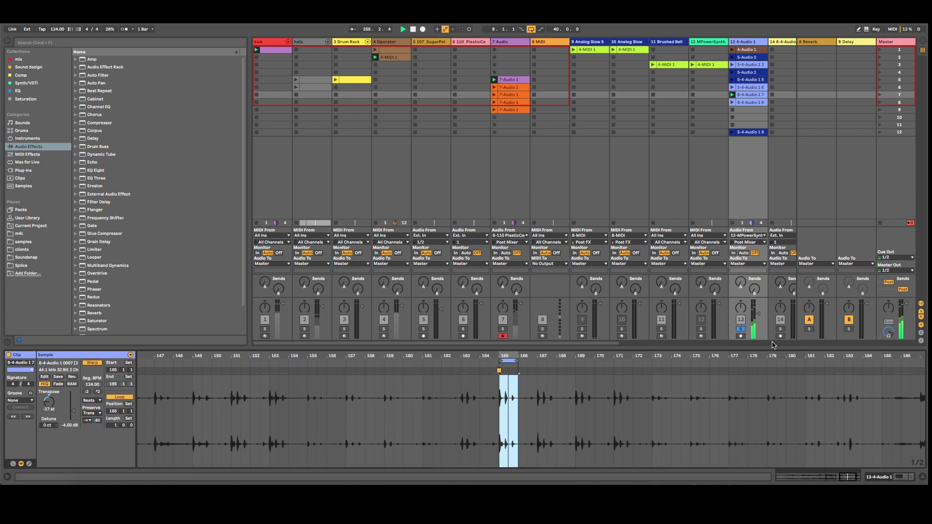
Step: Fine-tune track 13's volume and sweep its high-pass filter down to about 1.39 kHz with 24% resonance
{"action": "left_click_drag", "start_coordinate": [754, 318], "coordinate": [754, 321]}
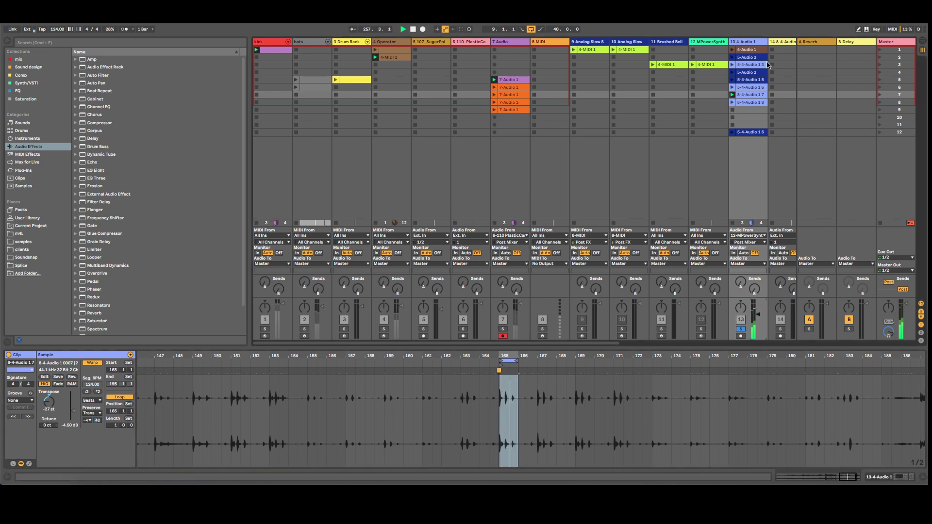
{"action": "key", "text": "shift+Tab"}
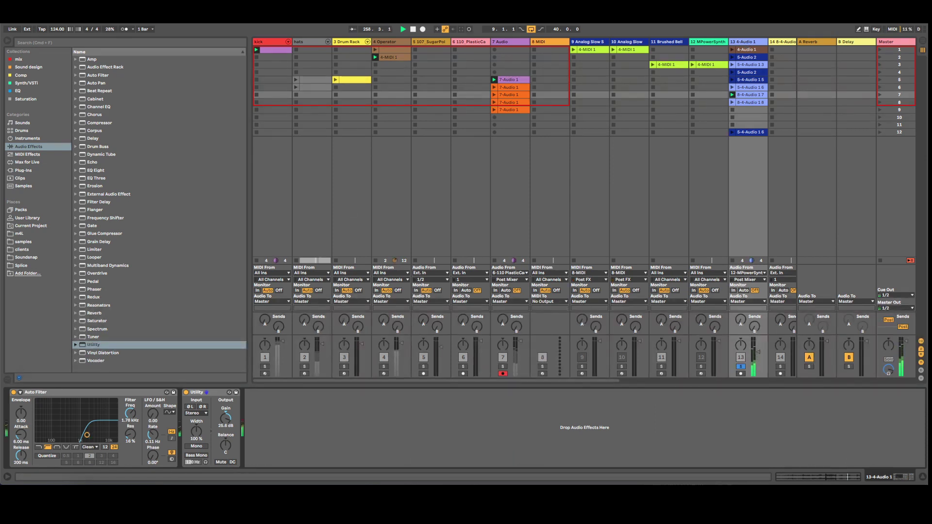
{"action": "left_click_drag", "start_coordinate": [81, 432], "coordinate": [57, 434]}
{"action": "left_click_drag", "start_coordinate": [68, 435], "coordinate": [81, 434]}
{"action": "mouse_move", "coordinate": [83, 426]}
{"action": "left_mouse_down"}
{"action": "mouse_move", "coordinate": [75, 436]}
{"action": "mouse_move", "coordinate": [83, 434]}
{"action": "left_mouse_up"}
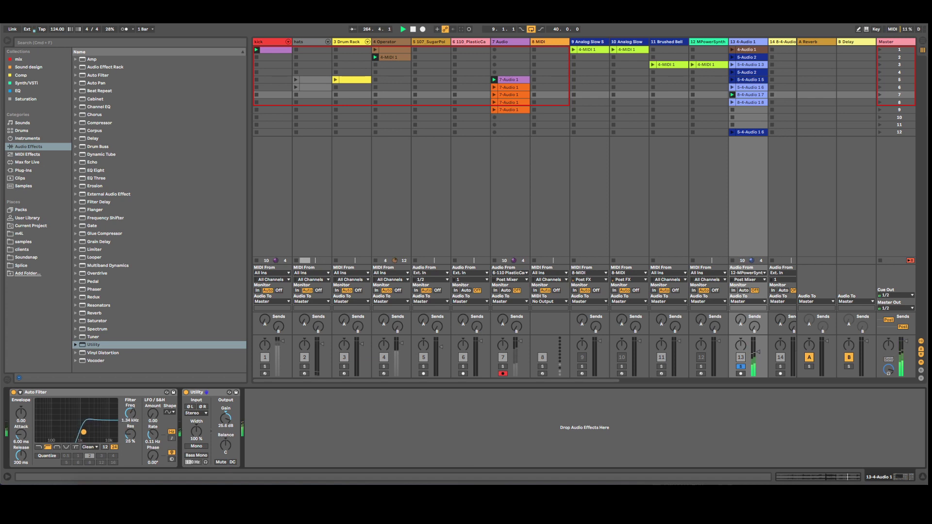
Step: Add a Reverb after the Utility with 44% dry/wet and unsolo track 13 to hear it in the full mix
{"action": "left_click_drag", "start_coordinate": [101, 313], "coordinate": [324, 429]}
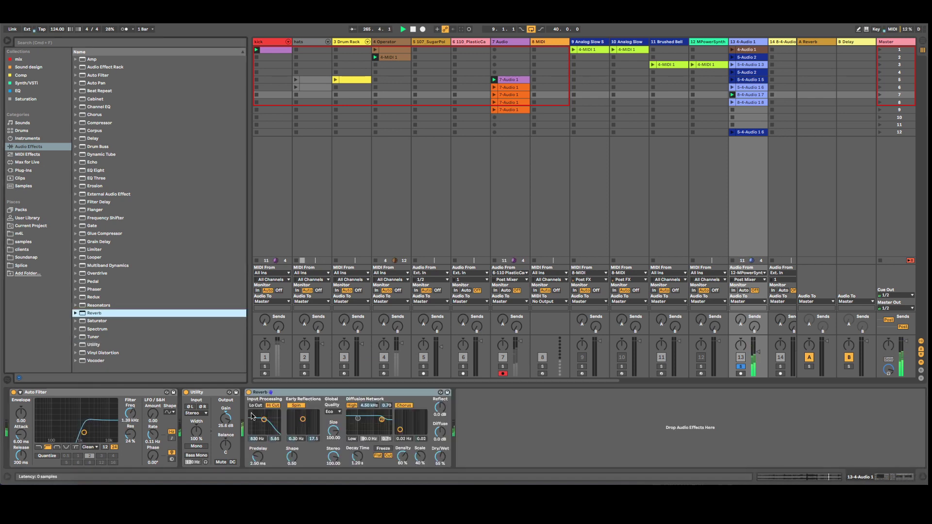
{"action": "mouse_move", "coordinate": [444, 454]}
{"action": "left_mouse_down"}
{"action": "mouse_move", "coordinate": [444, 464]}
{"action": "mouse_move", "coordinate": [440, 453]}
{"action": "left_mouse_up"}
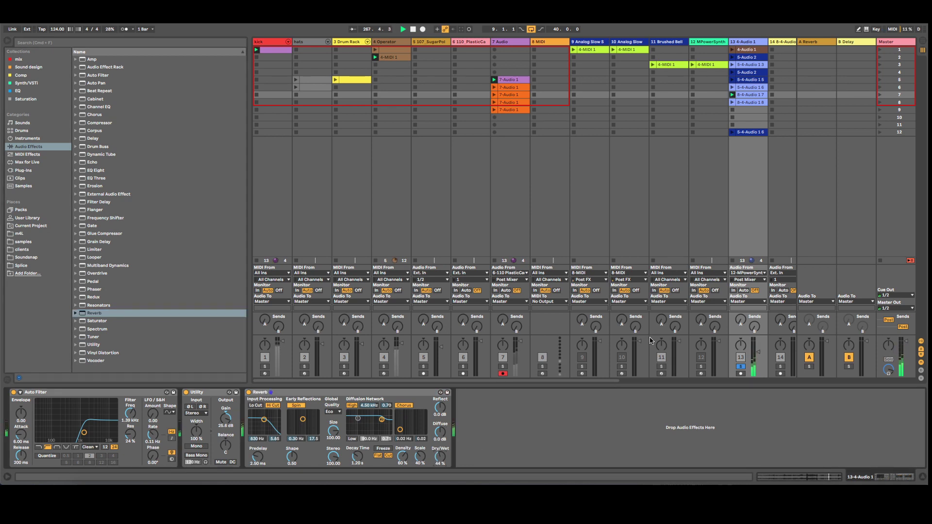
{"action": "left_click", "coordinate": [744, 366]}
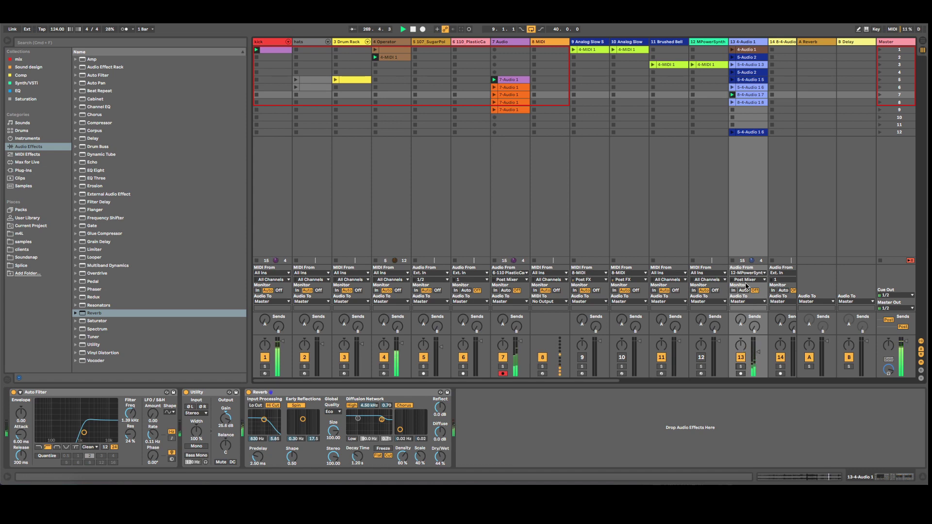
Step: Move the scene 7 clip's start marker to 165.2.1 within its one-bar loop
{"action": "left_click", "coordinate": [758, 96]}
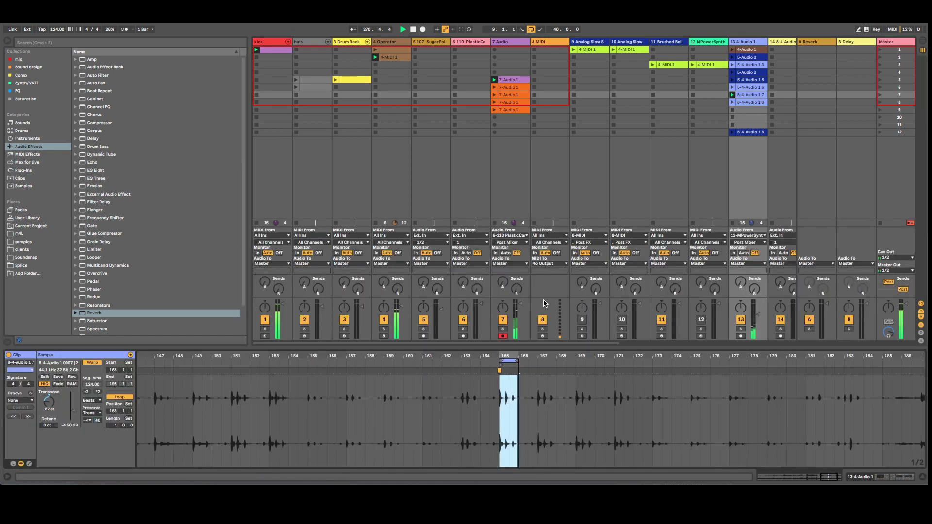
{"action": "left_click_drag", "start_coordinate": [504, 412], "coordinate": [478, 456]}
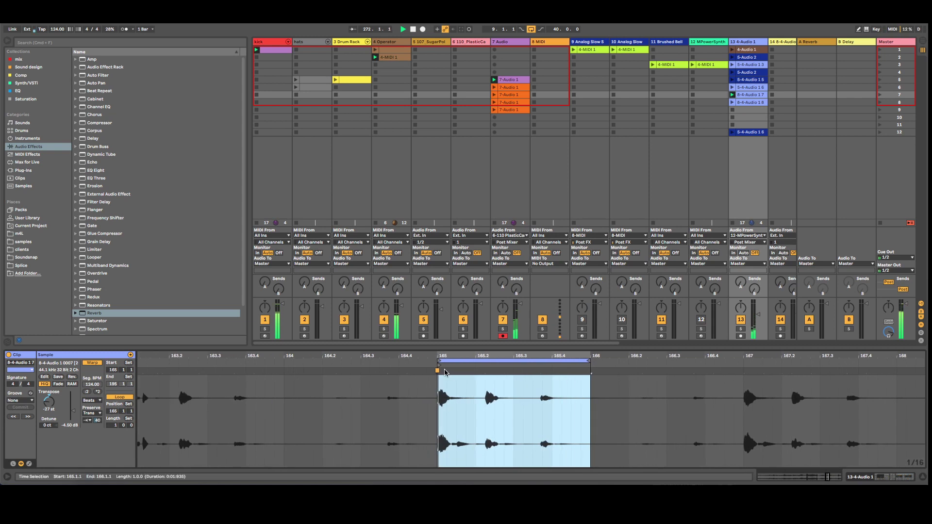
{"action": "left_click_drag", "start_coordinate": [438, 369], "coordinate": [463, 372]}
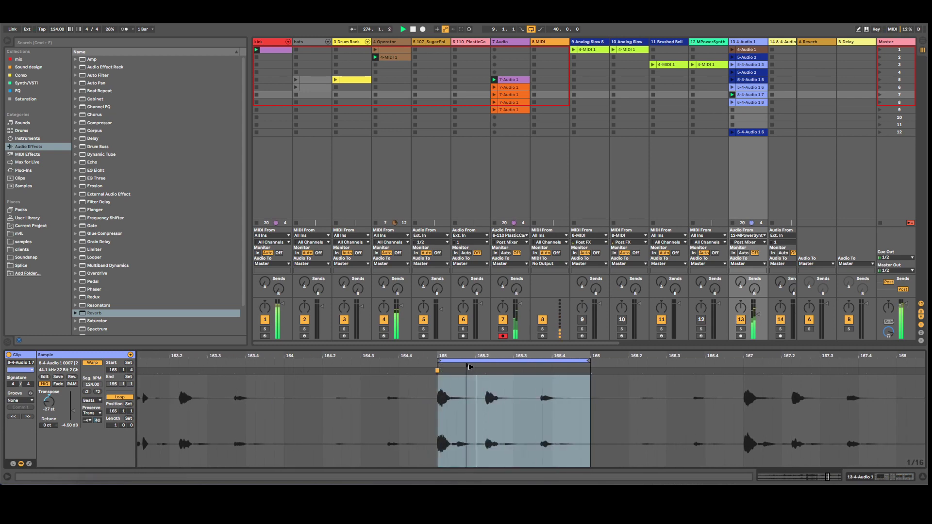
{"action": "left_click_drag", "start_coordinate": [469, 367], "coordinate": [475, 368]}
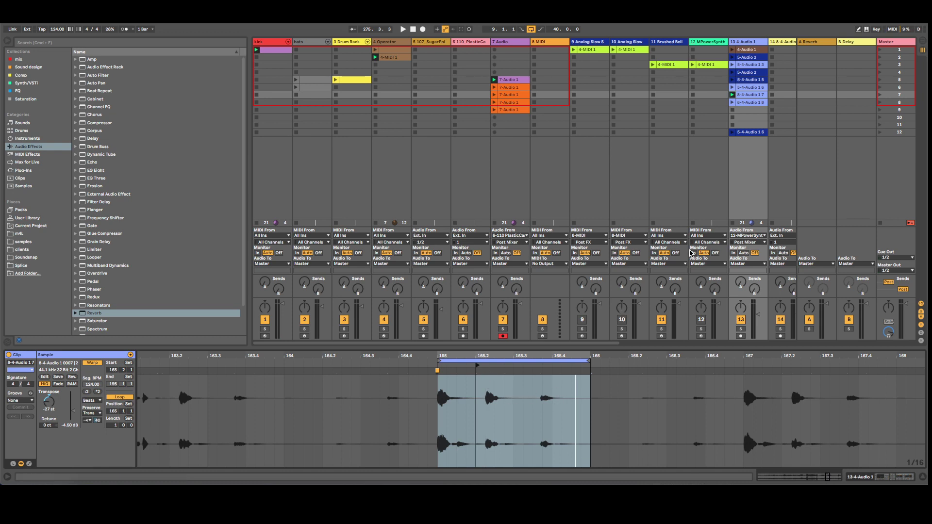
Step: Launch the scene 8 clip on track 13 and bypass the track's Auto Filter, Utility and Reverb
{"action": "left_click", "coordinate": [733, 103]}
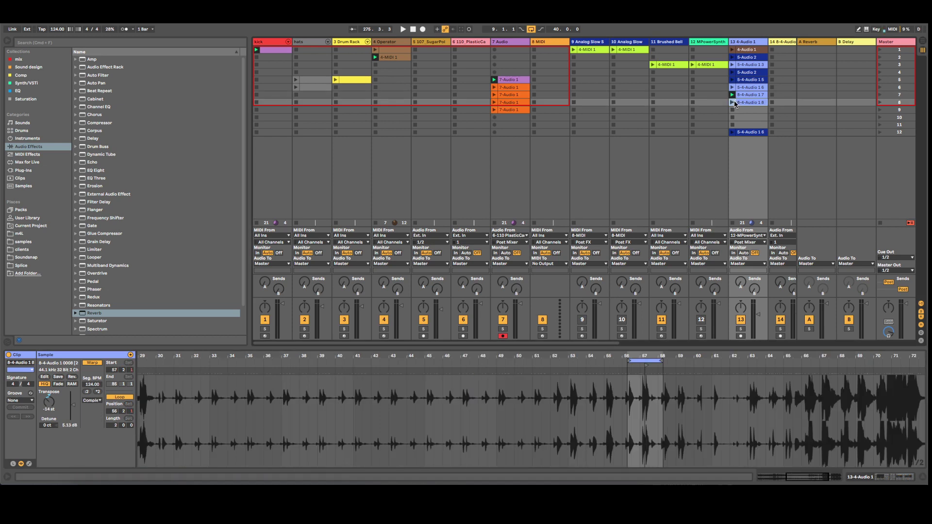
{"action": "left_click", "coordinate": [735, 110]}
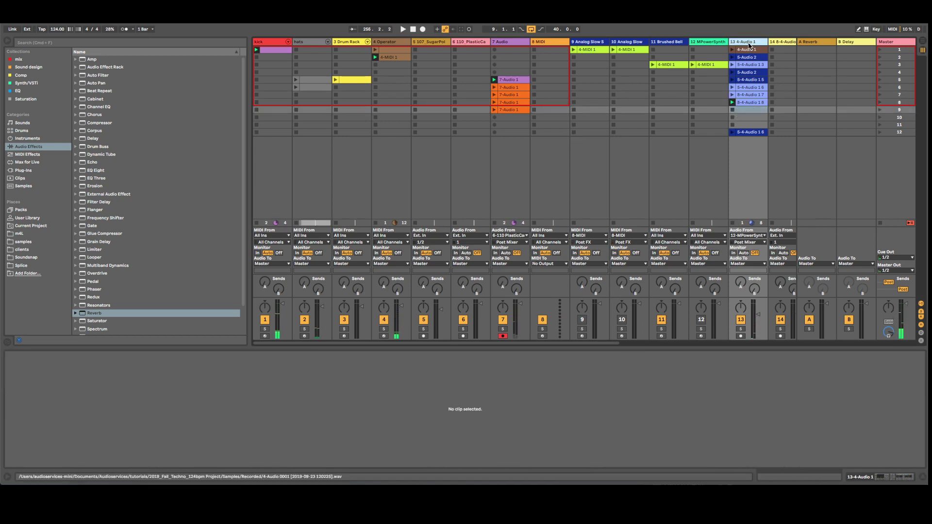
{"action": "key", "text": "shift+Tab"}
{"action": "left_click", "coordinate": [14, 392]}
{"action": "left_click", "coordinate": [186, 393]}
{"action": "left_click", "coordinate": [249, 393]}
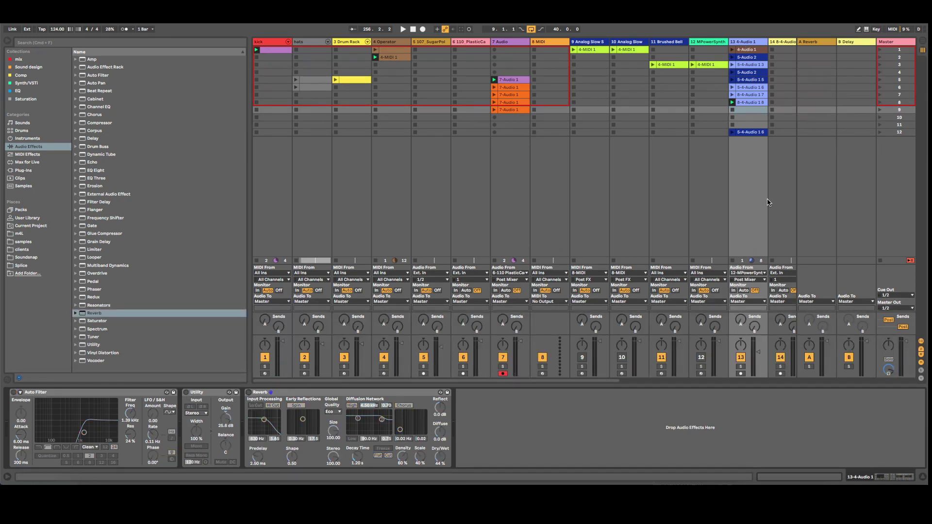
Step: Audition the scene 8 clip from around bars 35, 60 and 41 while raising track 13's volume above -4 dB
{"action": "left_click", "coordinate": [746, 102]}
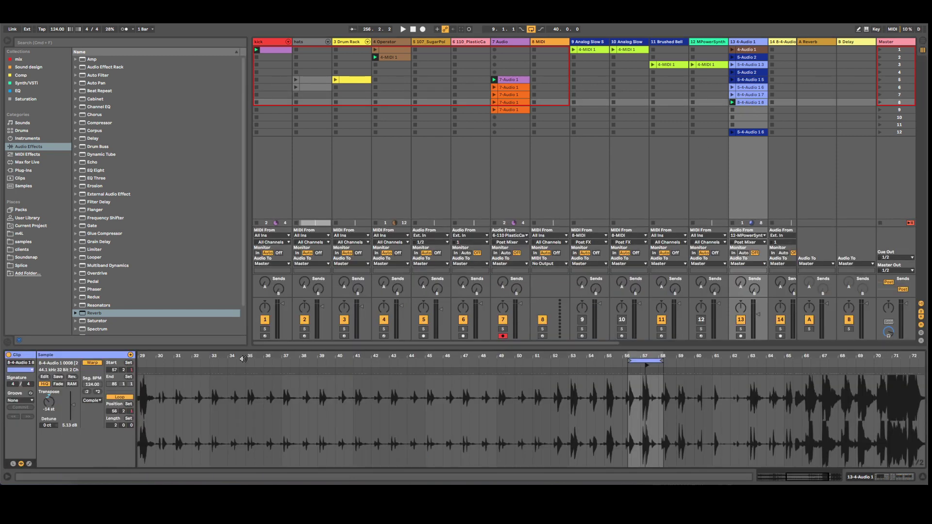
{"action": "left_click", "coordinate": [247, 363]}
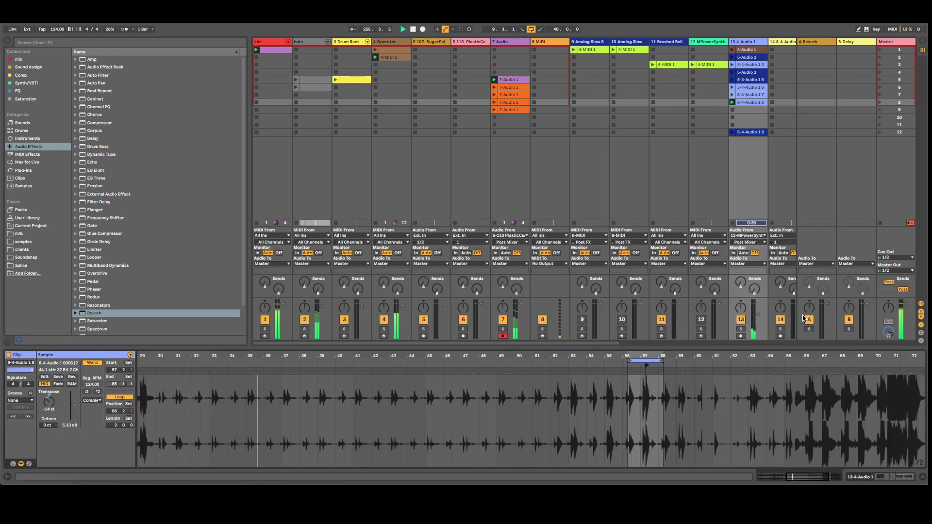
{"action": "left_click_drag", "start_coordinate": [762, 316], "coordinate": [762, 308]}
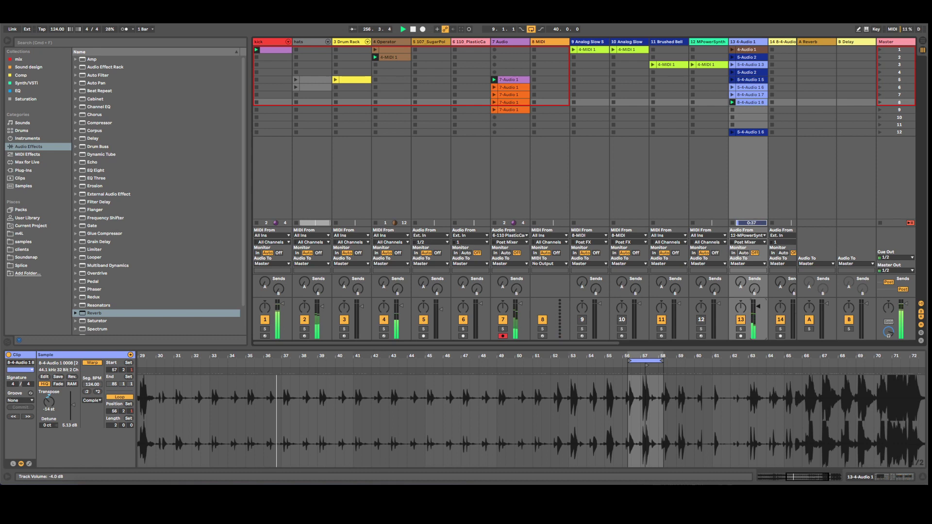
{"action": "left_click_drag", "start_coordinate": [762, 307], "coordinate": [762, 303]}
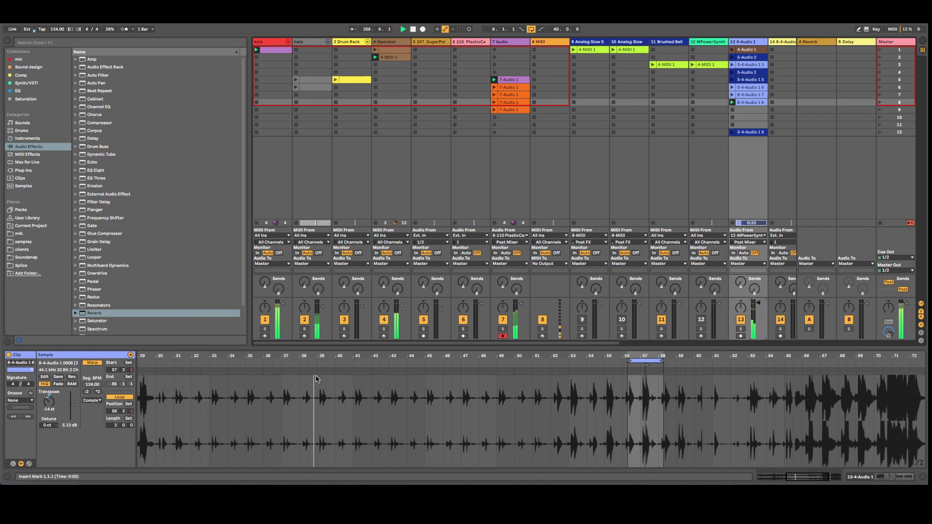
{"action": "left_click", "coordinate": [708, 364]}
{"action": "left_click", "coordinate": [354, 361]}
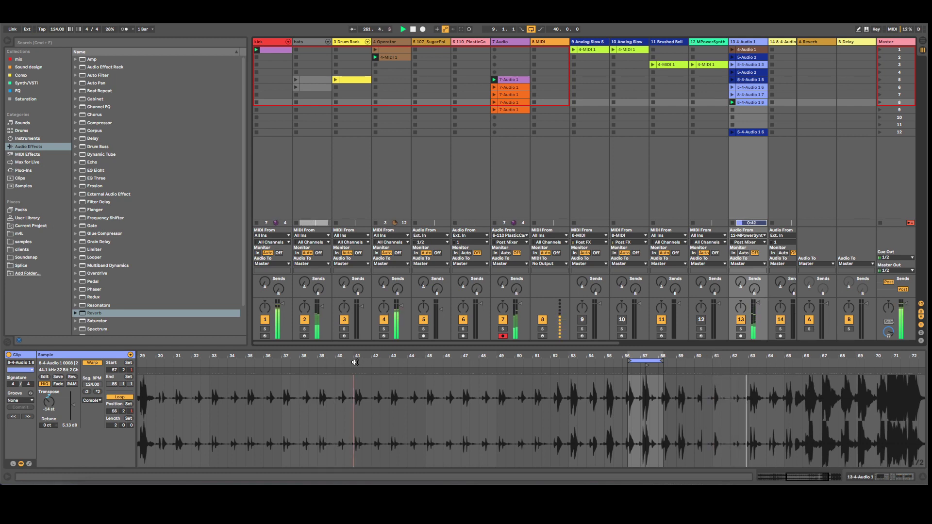